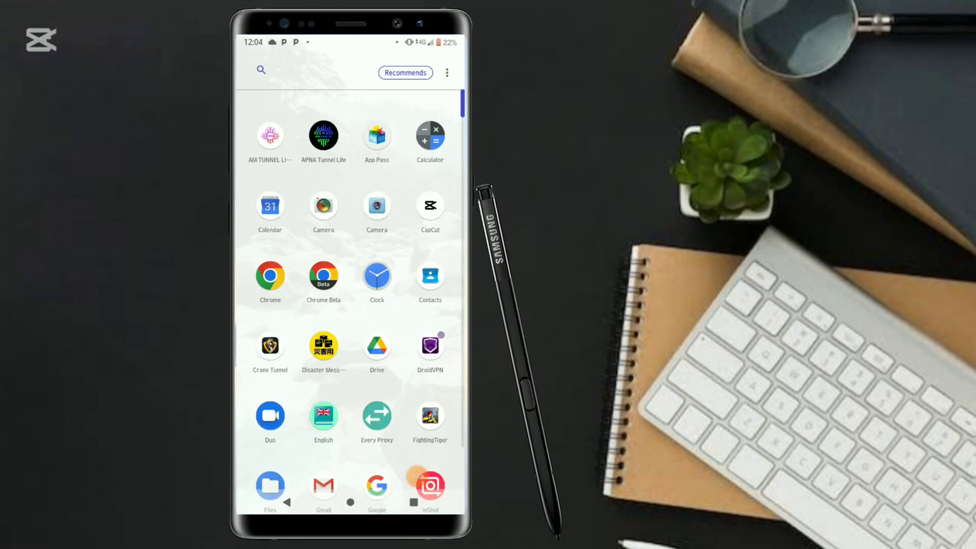
scroll(350, 305, down, 10)
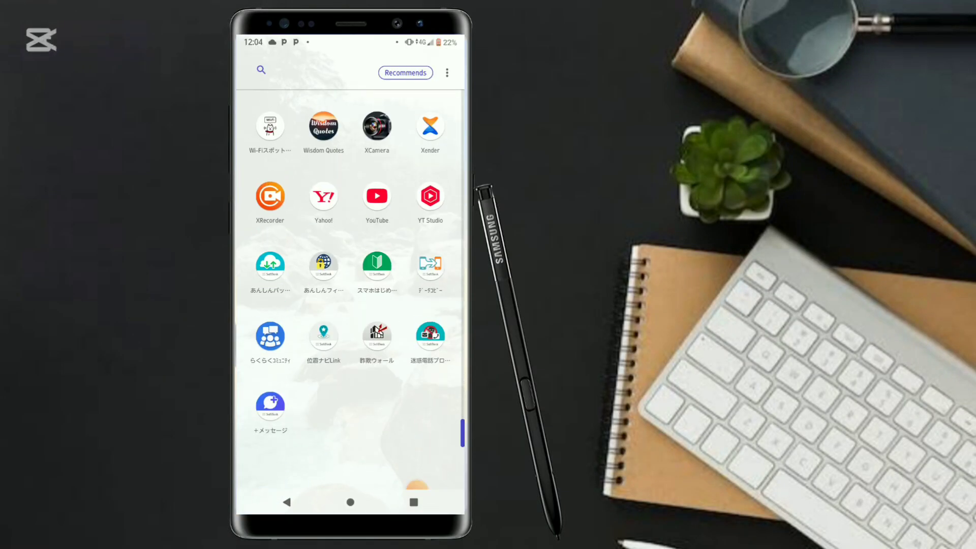
scroll(351, 306, up, 5)
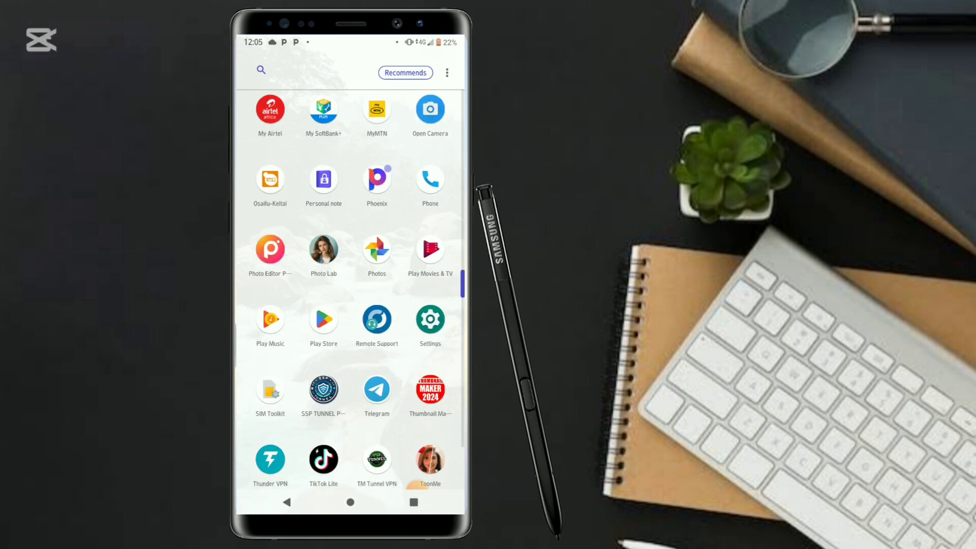
scroll(351, 305, up, 5)
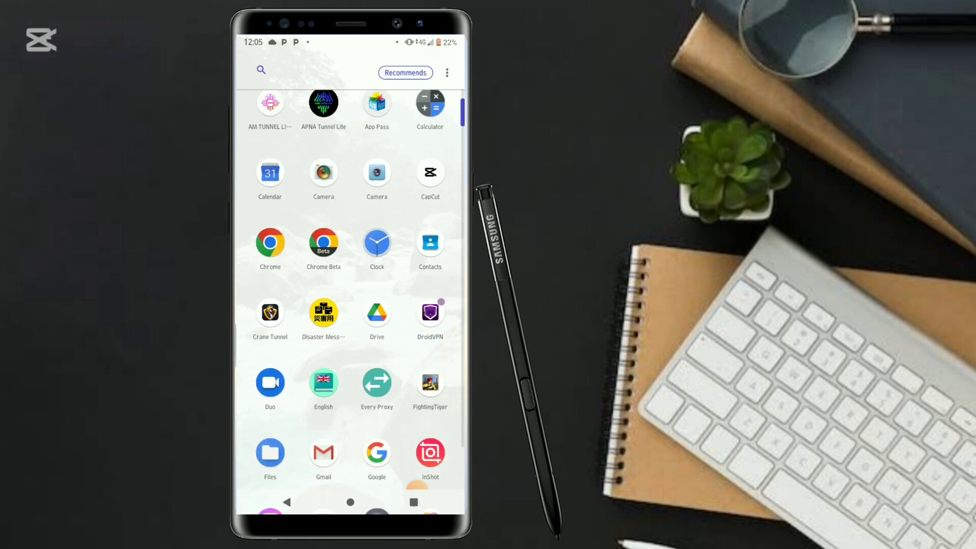
scroll(351, 305, down, 10)
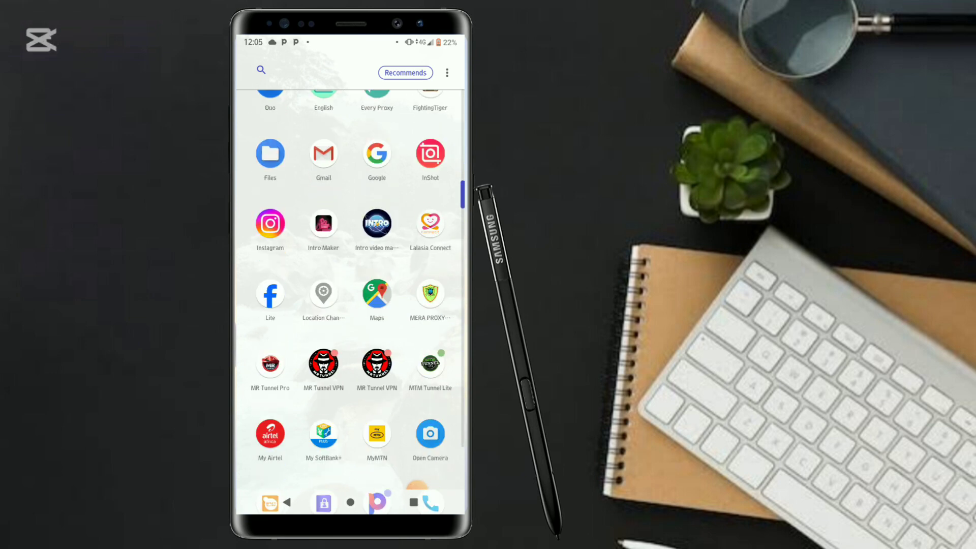
scroll(351, 305, up, 5)
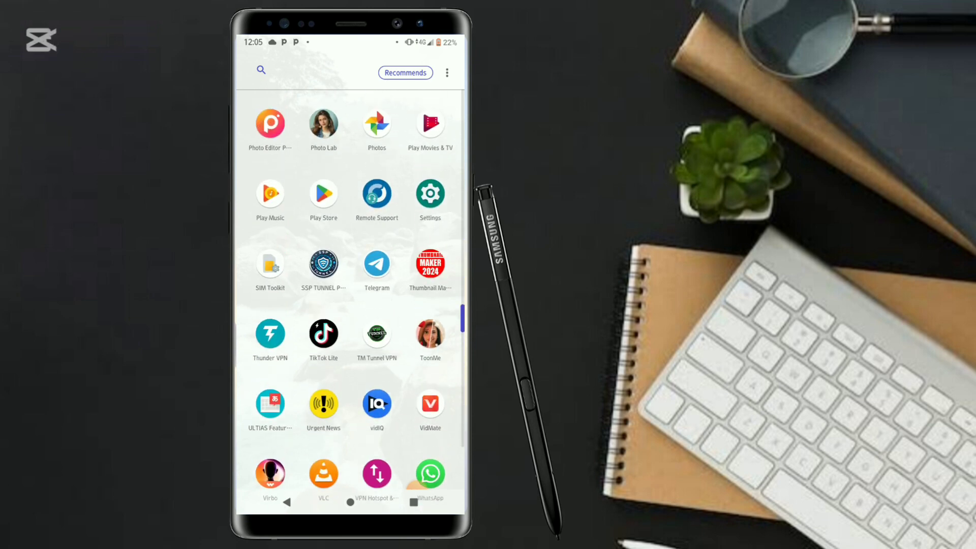
scroll(351, 305, up, 5)
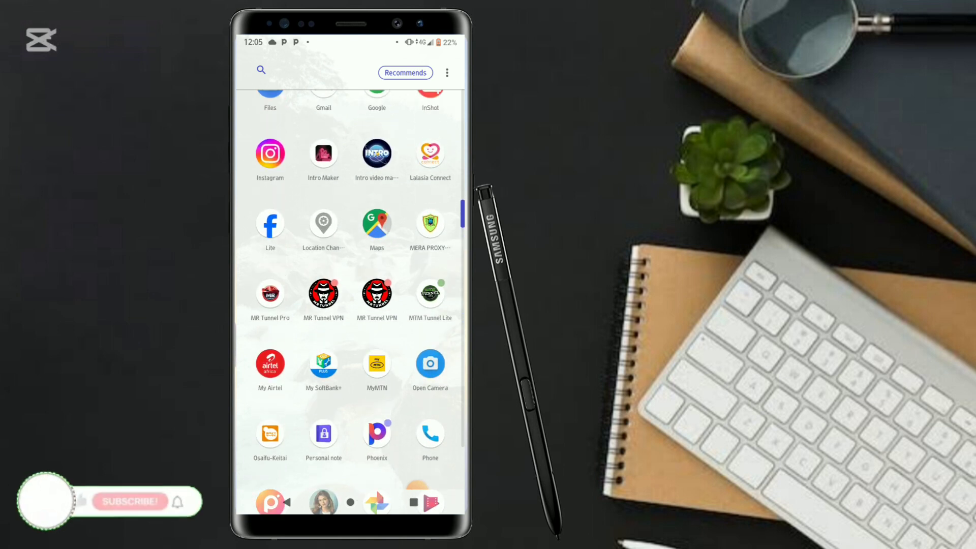
scroll(351, 305, up, 5)
scroll(351, 305, up, 3)
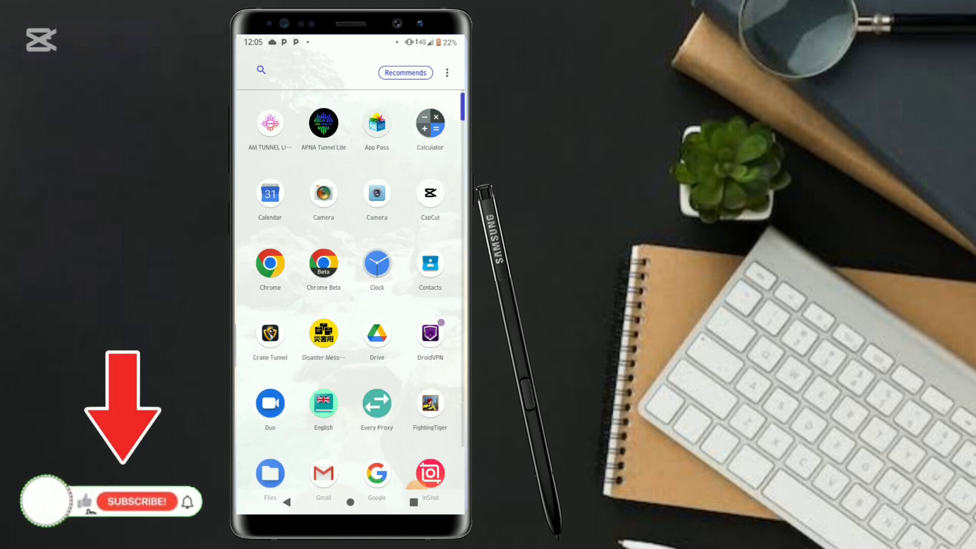
scroll(351, 305, down, 10)
scroll(350, 306, down, 3)
scroll(351, 305, up, 6)
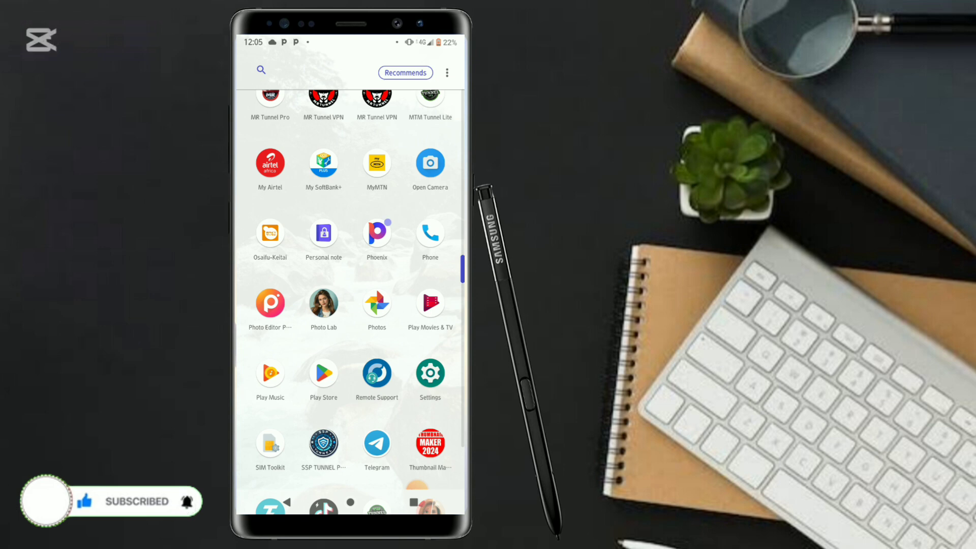
scroll(351, 305, down, 10)
scroll(351, 305, up, 8)
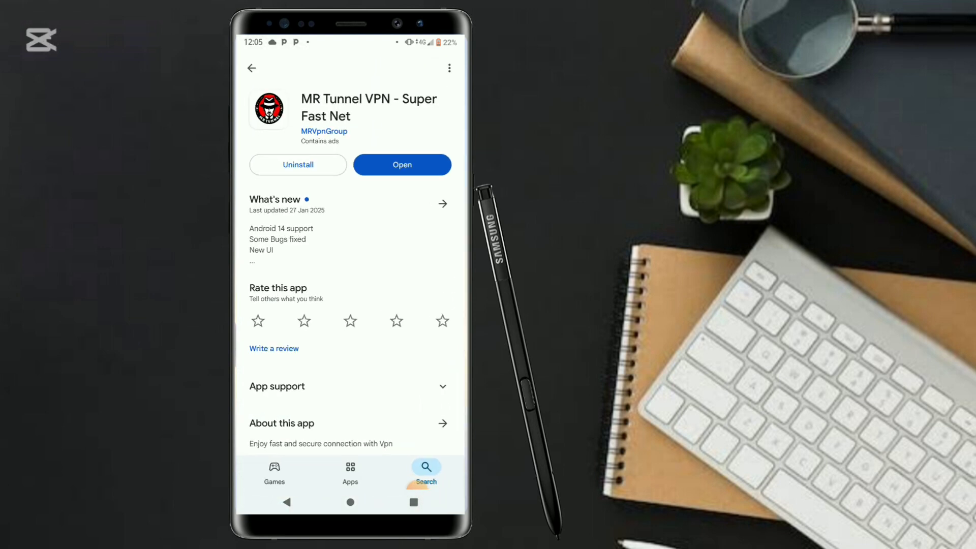
Go back from the MR Tunnel VPN page and search Play Store for 'download mtm Tunnel lvpn'
click(288, 502)
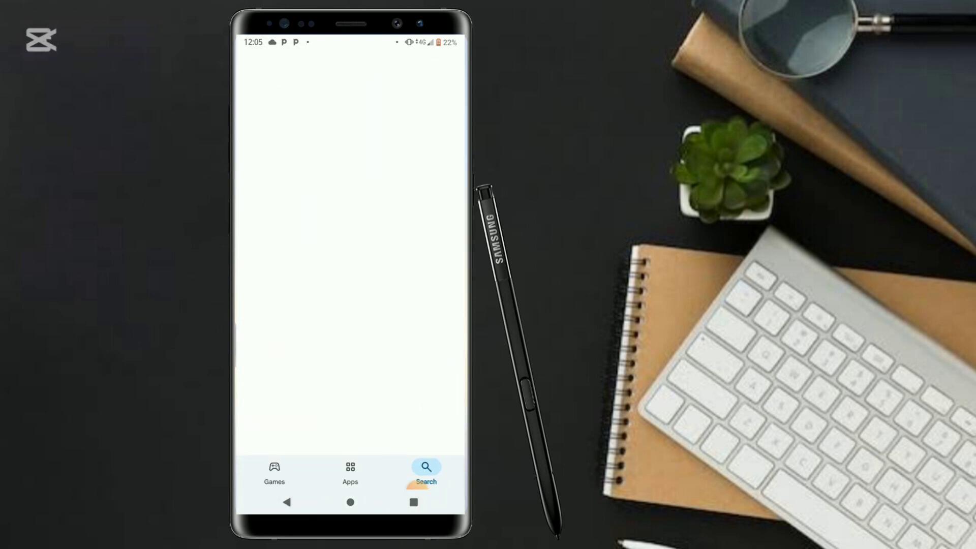
click(425, 471)
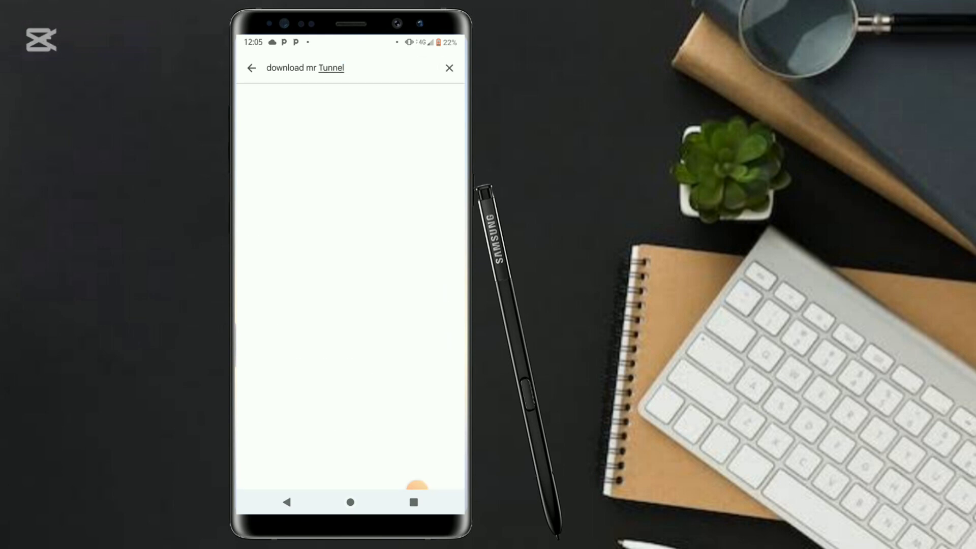
text(down)
click(351, 349)
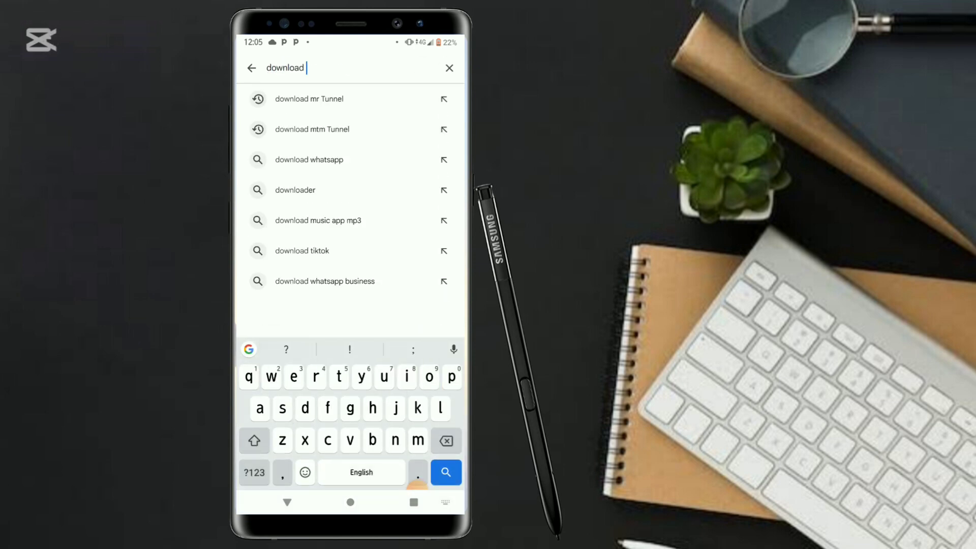
text(mtm tunn)
click(350, 349)
text(li)
key(BackSpace)
key(BackSpace)
text(vpn)
key(BackSpace)
text(n)
click(446, 473)
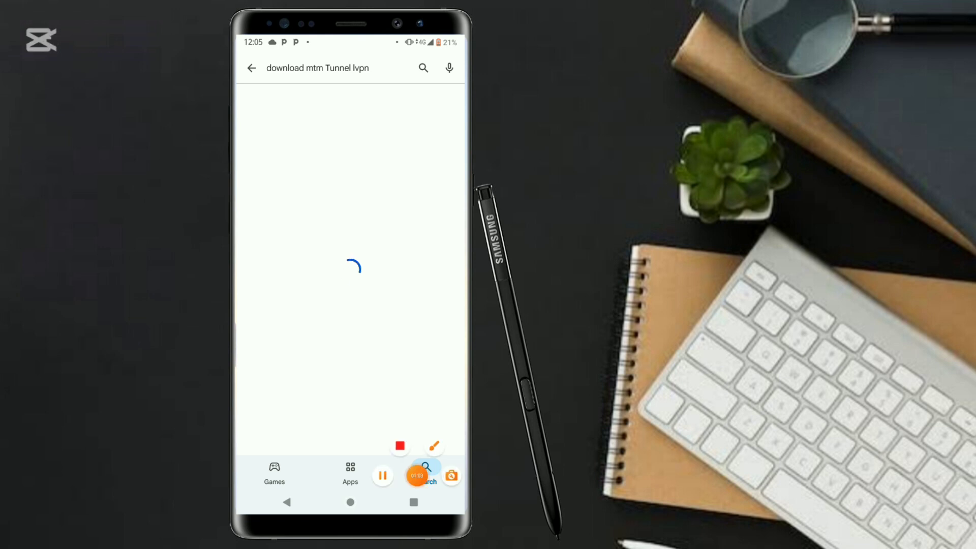
Glance at the notification shade twice for VPN connection status
drag(351, 42, 351, 305)
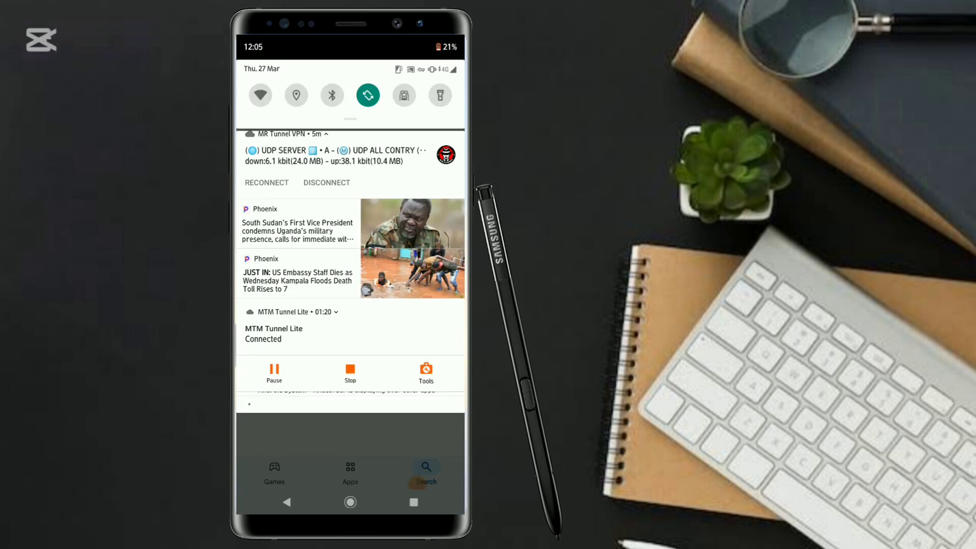
drag(351, 427, 350, 115)
drag(352, 42, 351, 305)
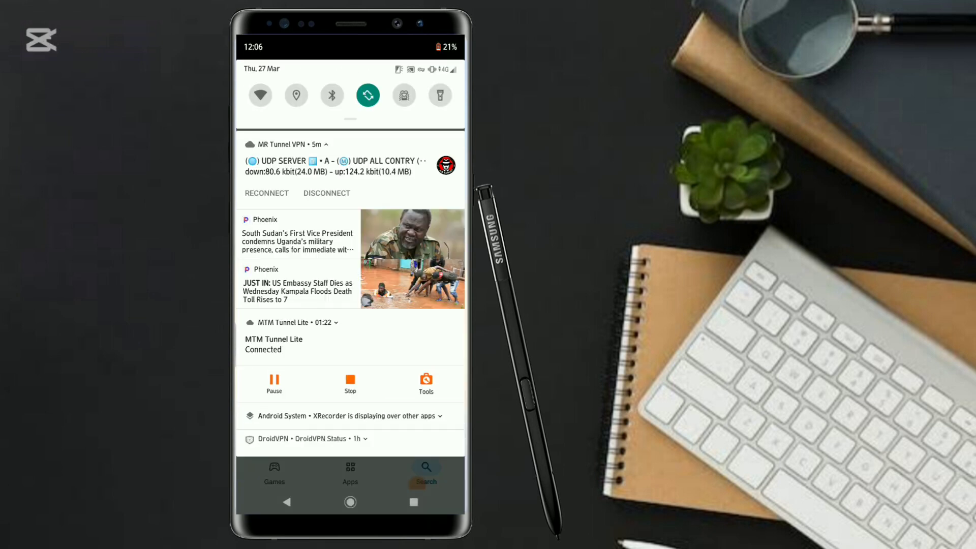
drag(351, 427, 351, 114)
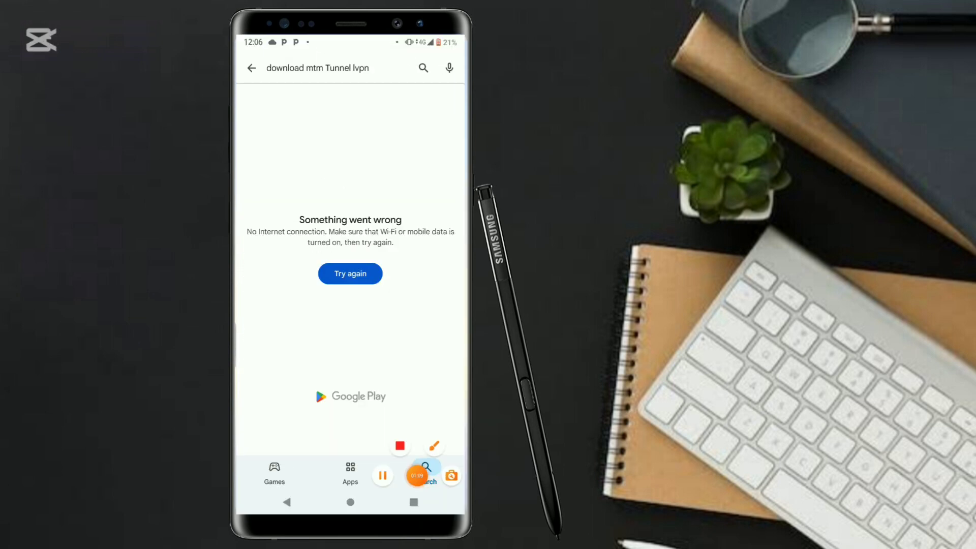
Reload the search results and box the MTM Tunnel Lite and TM Tunnel VPN entries
click(350, 273)
scroll(350, 306, down, 2)
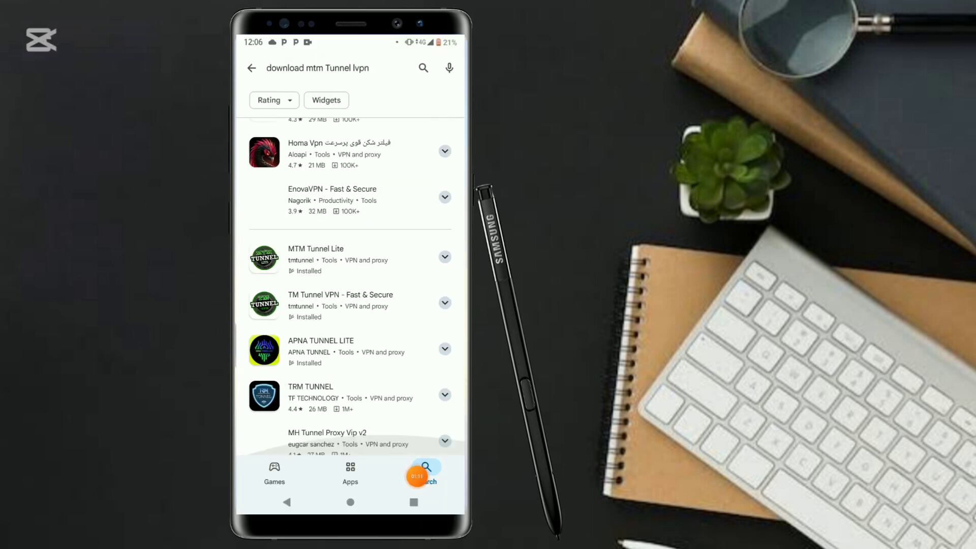
scroll(350, 305, down, 3)
scroll(351, 305, up, 2)
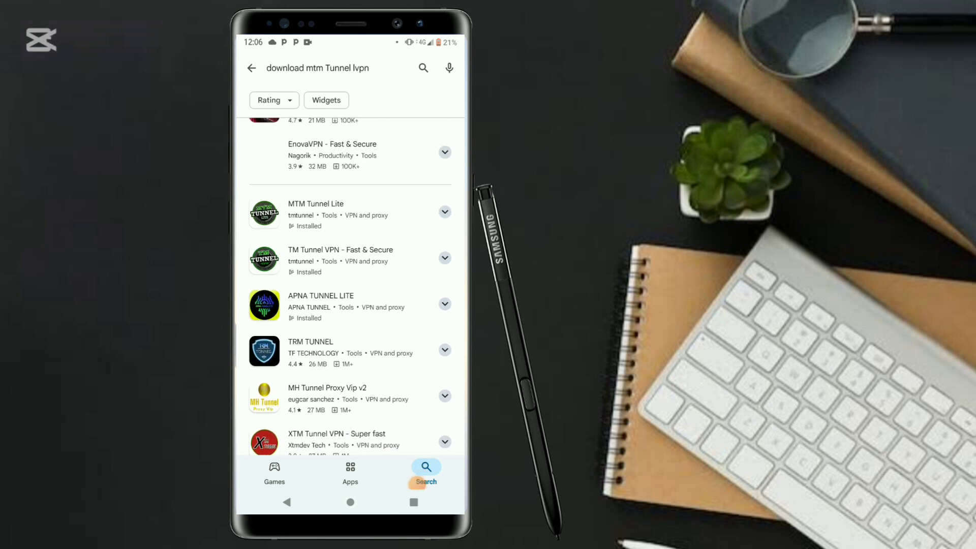
scroll(351, 305, down, 2)
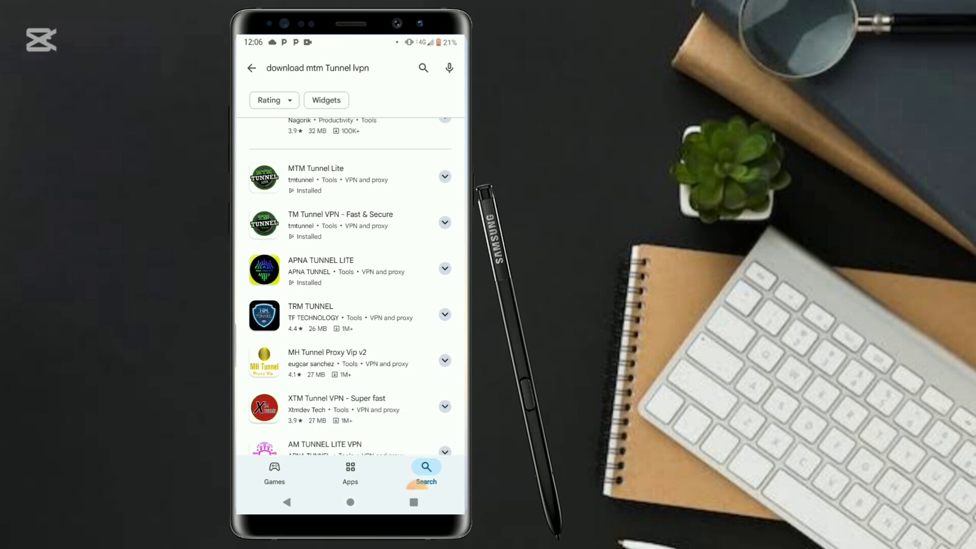
scroll(350, 305, up, 1)
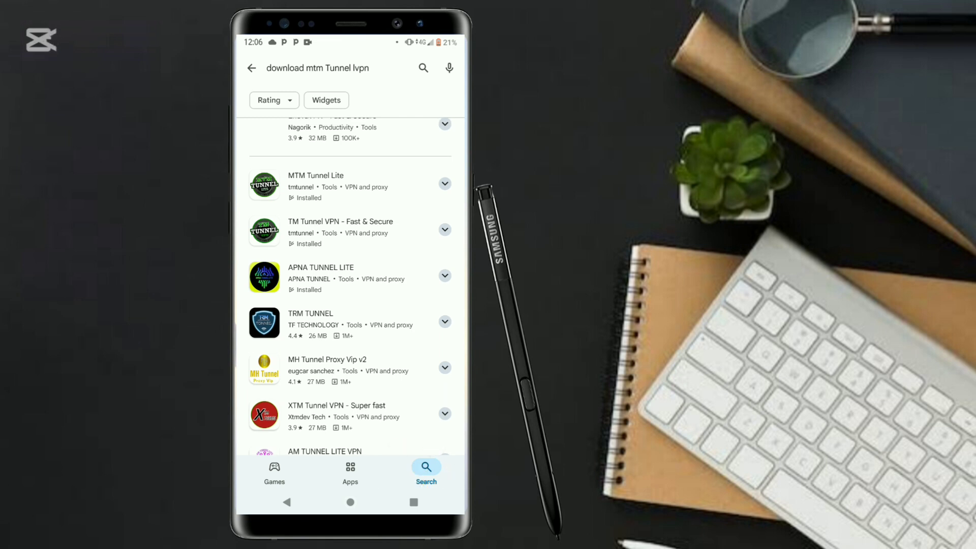
click(435, 448)
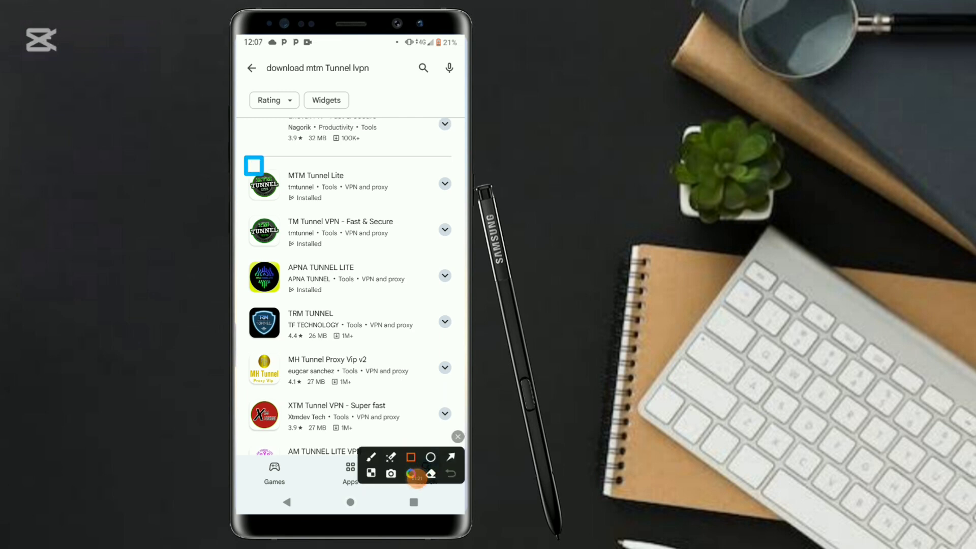
drag(246, 157, 398, 217)
drag(247, 208, 384, 255)
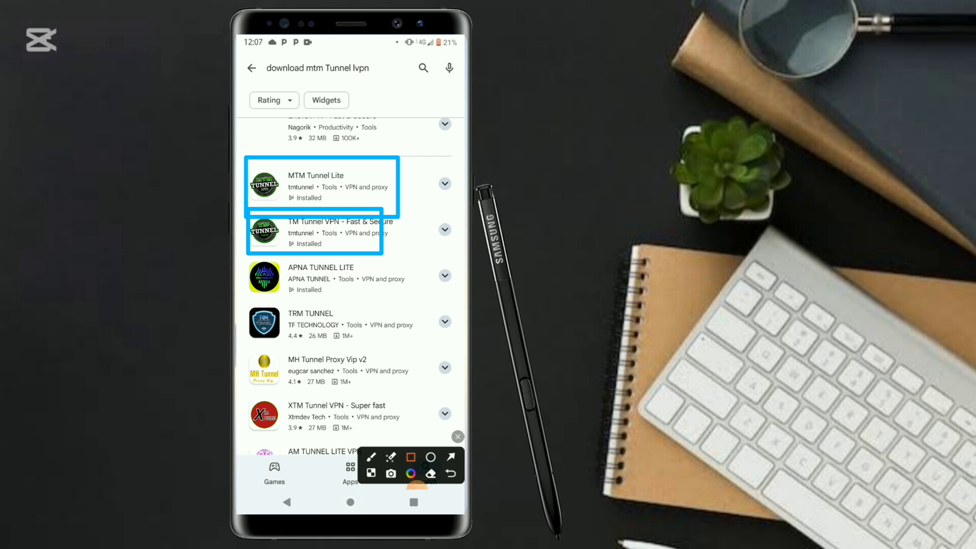
click(457, 436)
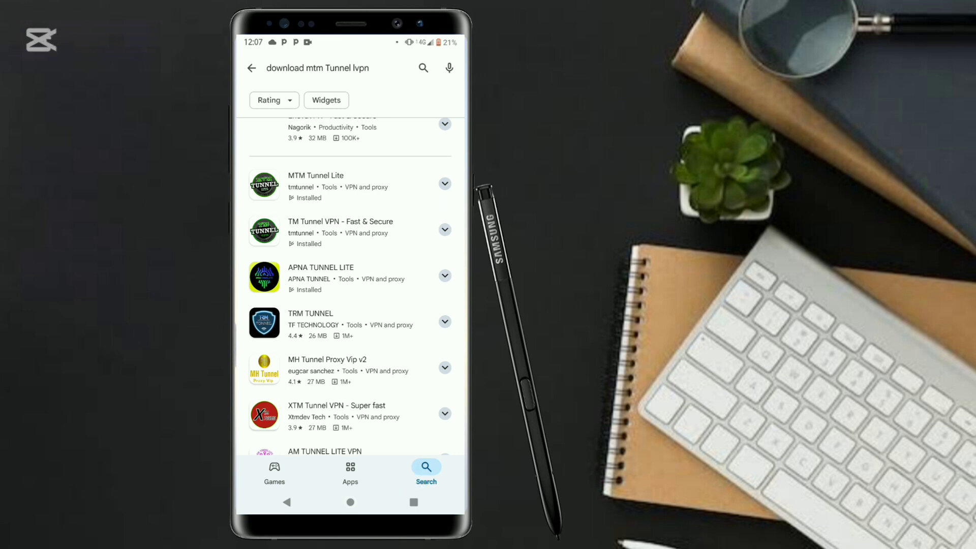
Outline the TM Tunnel VPN - Fast & Secure entry with a rectangle, then clear it
click(418, 480)
click(389, 477)
click(410, 457)
drag(250, 203, 407, 252)
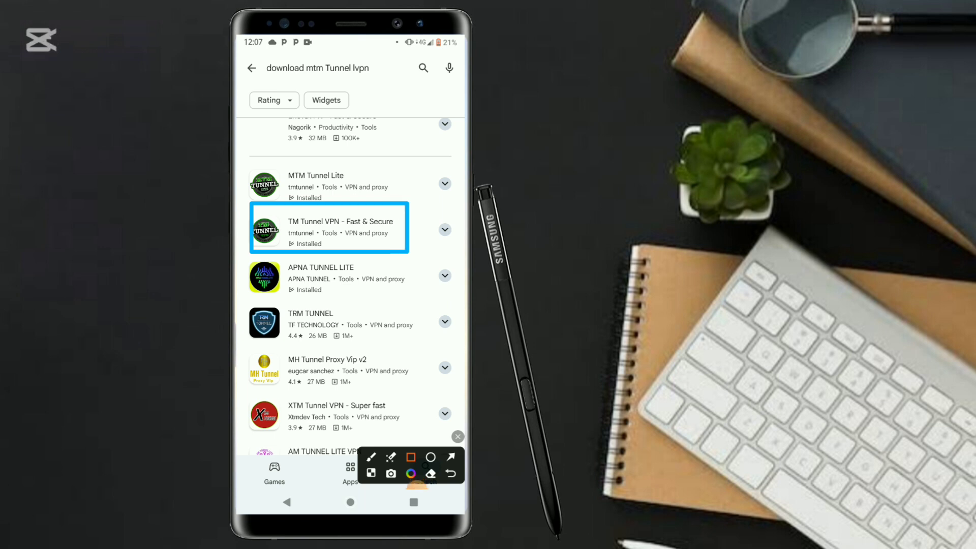
click(457, 436)
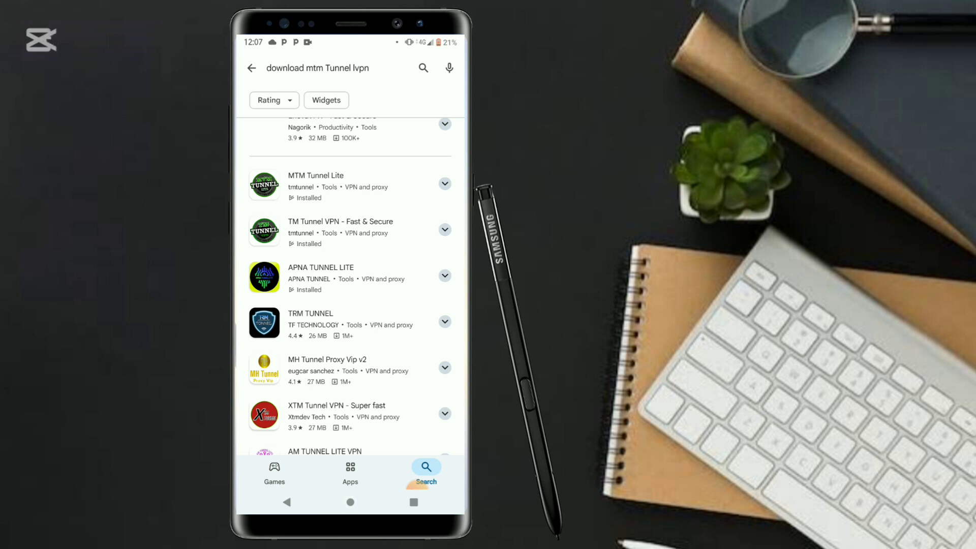
Open MTM Tunnel Lite's Play Store page and launch the installed app from it
click(315, 183)
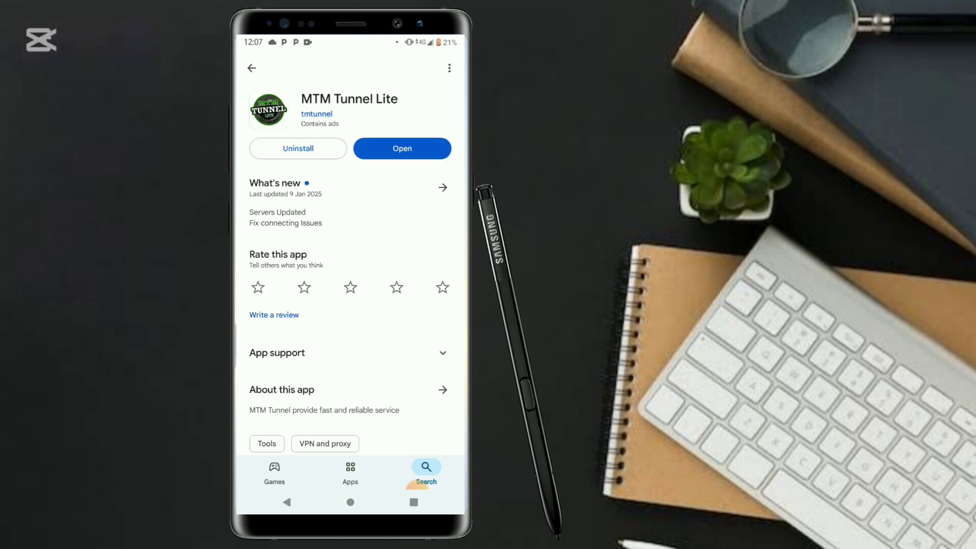
scroll(351, 305, down, 8)
scroll(351, 305, down, 8)
scroll(352, 305, up, 16)
scroll(352, 305, down, 5)
scroll(350, 305, down, 8)
scroll(351, 305, down, 3)
scroll(351, 305, up, 2)
scroll(351, 305, up, 5)
scroll(351, 305, up, 5)
scroll(351, 305, up, 5)
scroll(351, 306, up, 5)
scroll(351, 305, up, 5)
click(402, 148)
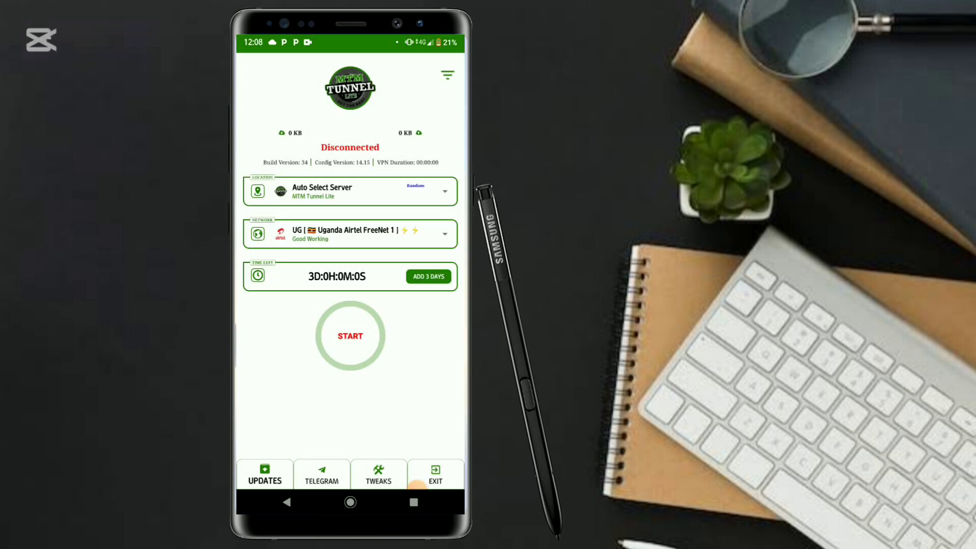
Draw an arrow on the MTM Tunnel Lite screen, then clear the annotation
click(418, 482)
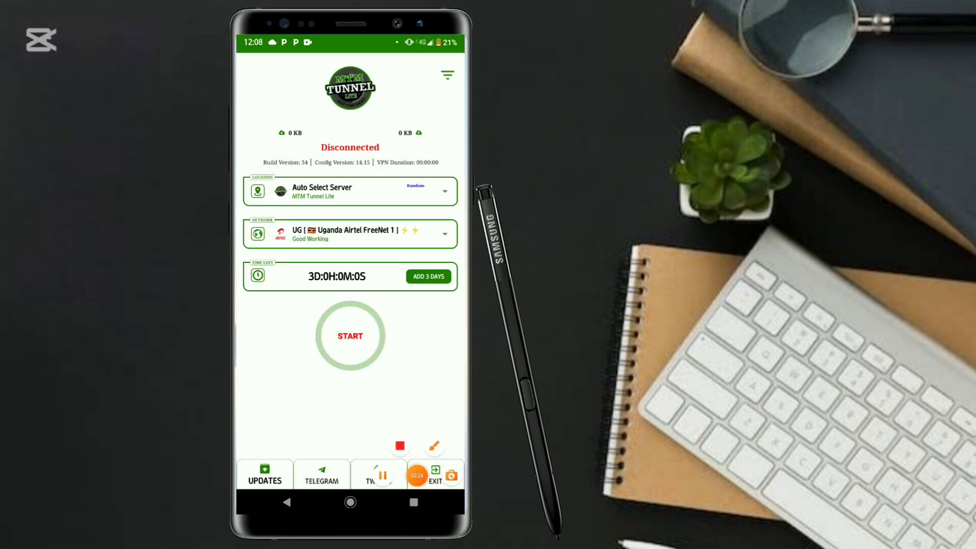
click(434, 446)
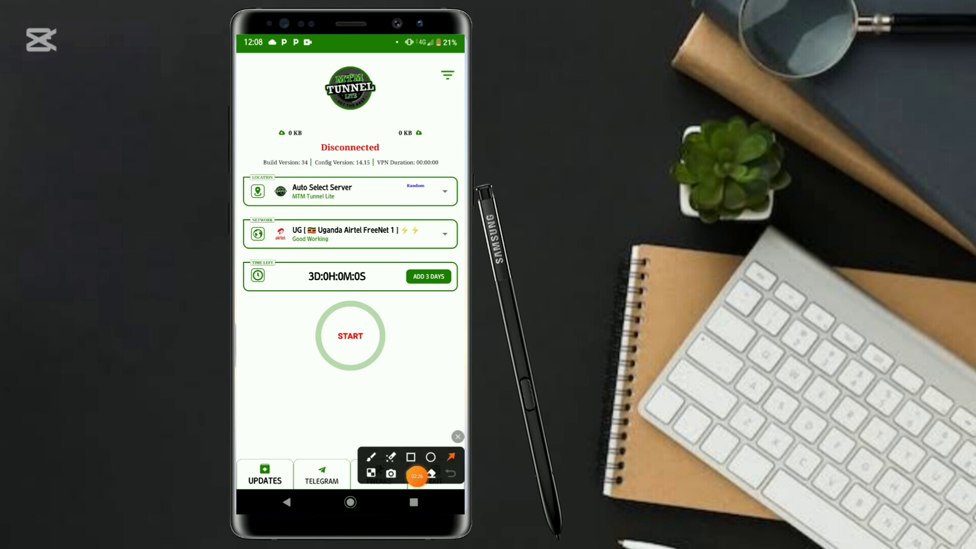
drag(287, 382, 284, 450)
click(457, 437)
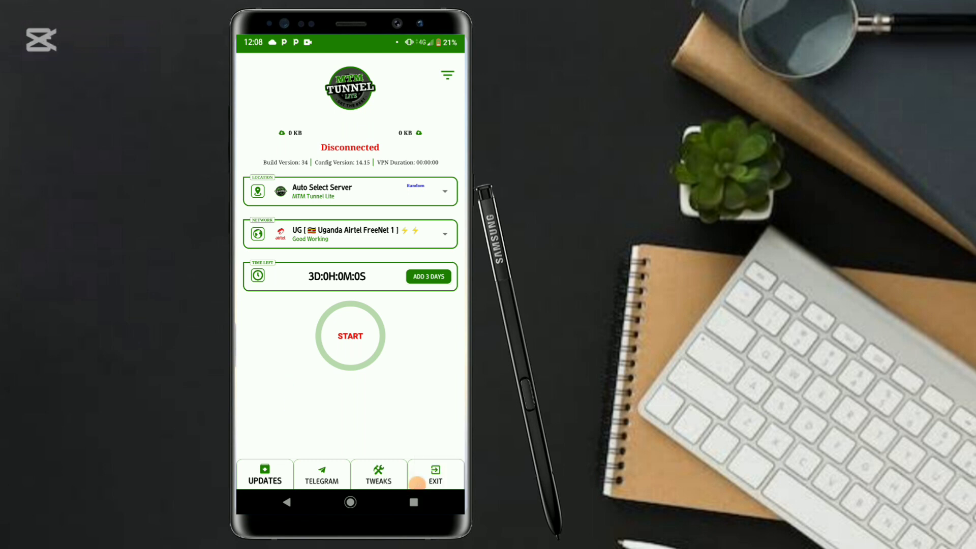
Fetch the latest server configuration and bring up the server list
click(264, 474)
key(Escape)
click(445, 191)
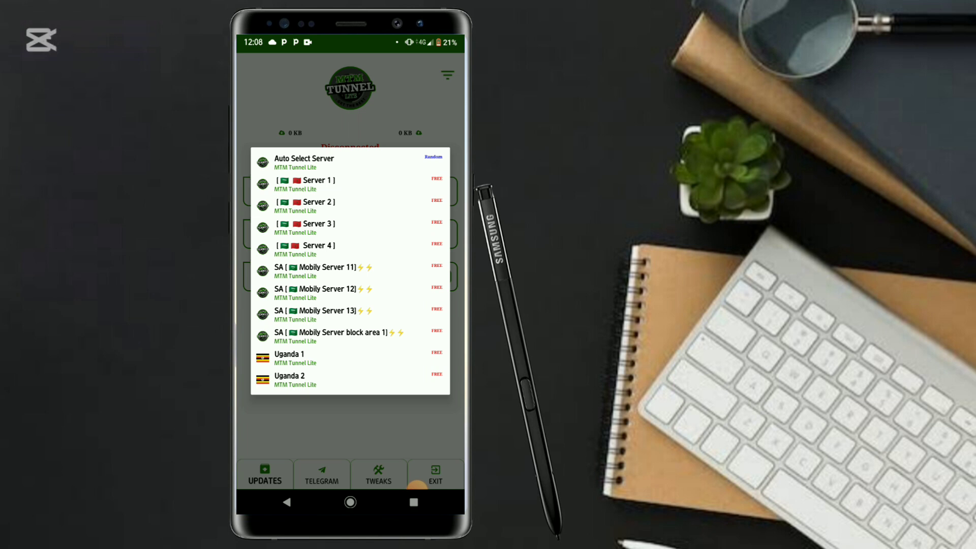
Choose Auto Select Server, then draw and clear a rectangle annotation on the network list
click(350, 161)
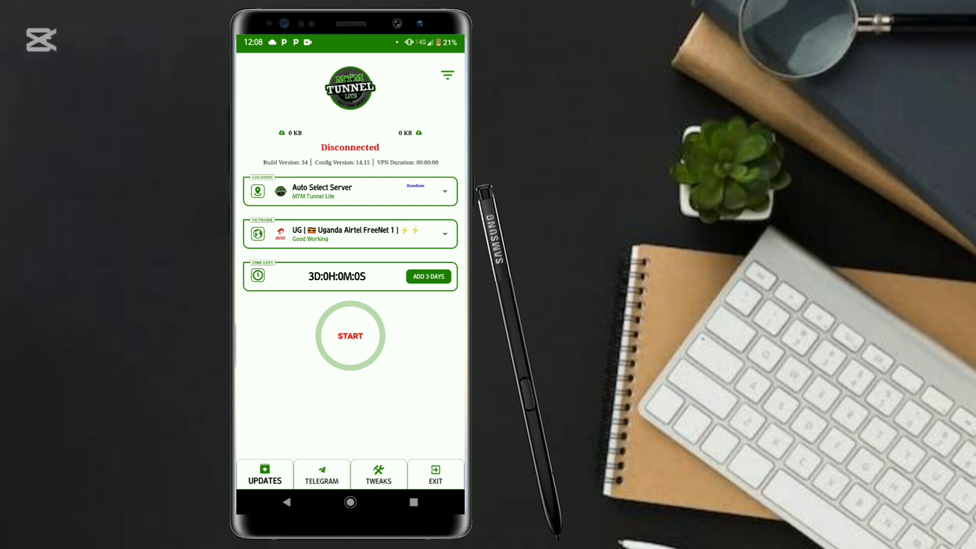
click(457, 477)
click(411, 457)
drag(254, 199, 427, 259)
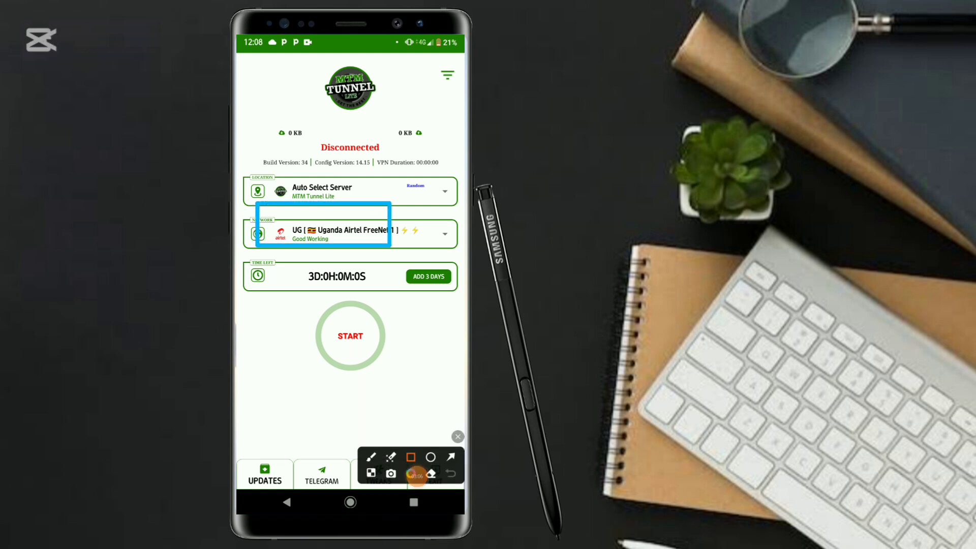
click(457, 436)
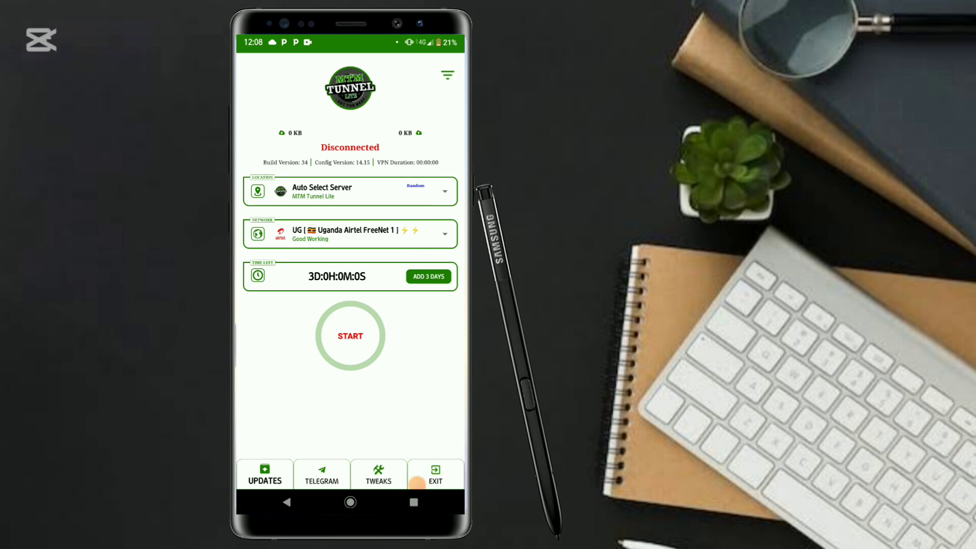
click(349, 233)
scroll(350, 267, up, 3)
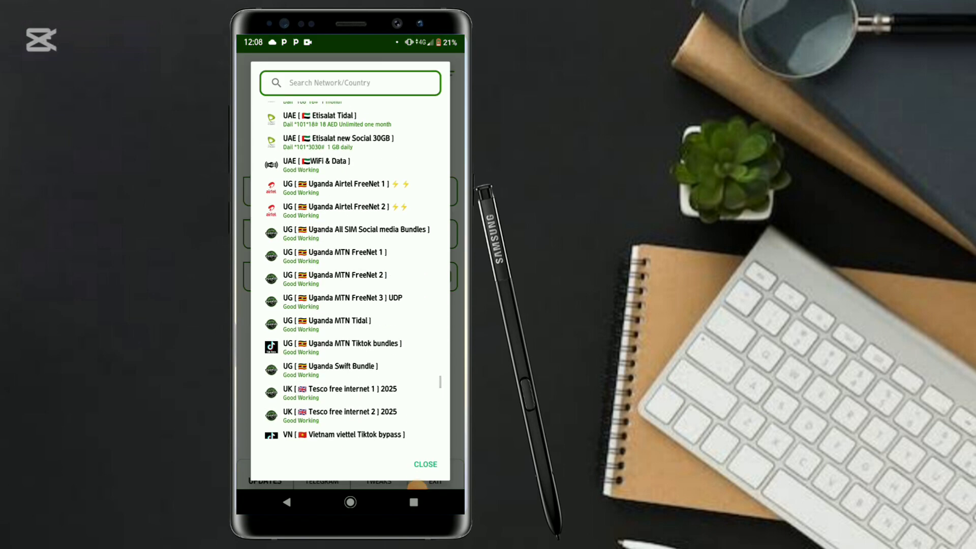
scroll(350, 268, up, 3)
scroll(351, 266, up, 3)
scroll(350, 267, up, 3)
scroll(351, 267, up, 3)
scroll(350, 268, up, 3)
scroll(350, 268, up, 2)
scroll(351, 267, up, 2)
scroll(350, 268, up, 2)
scroll(351, 266, up, 1)
scroll(350, 267, up, 2)
scroll(350, 267, up, 2)
scroll(349, 267, up, 2)
scroll(350, 267, up, 1)
scroll(351, 267, up, 2)
scroll(351, 267, up, 2)
scroll(350, 267, up, 2)
scroll(350, 268, up, 2)
scroll(351, 267, up, 2)
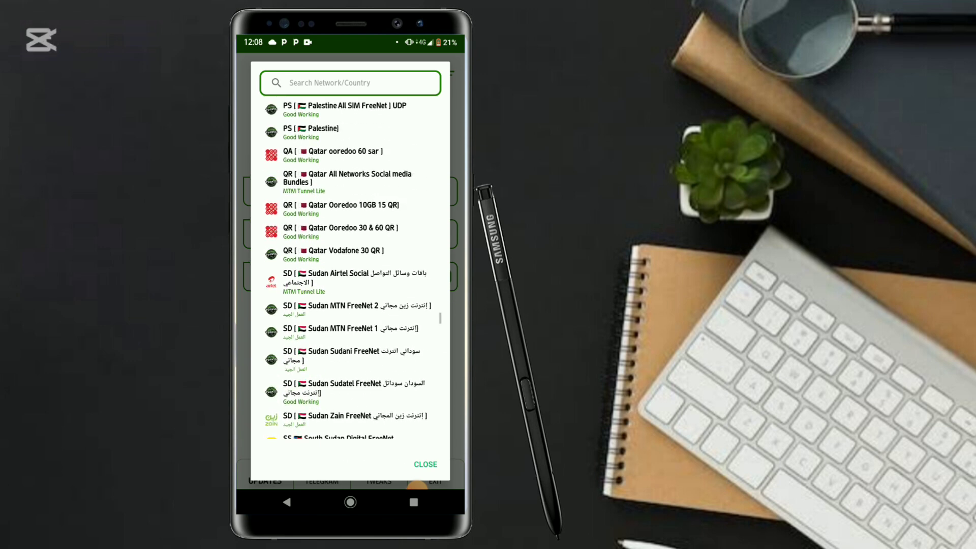
scroll(352, 268, up, 8)
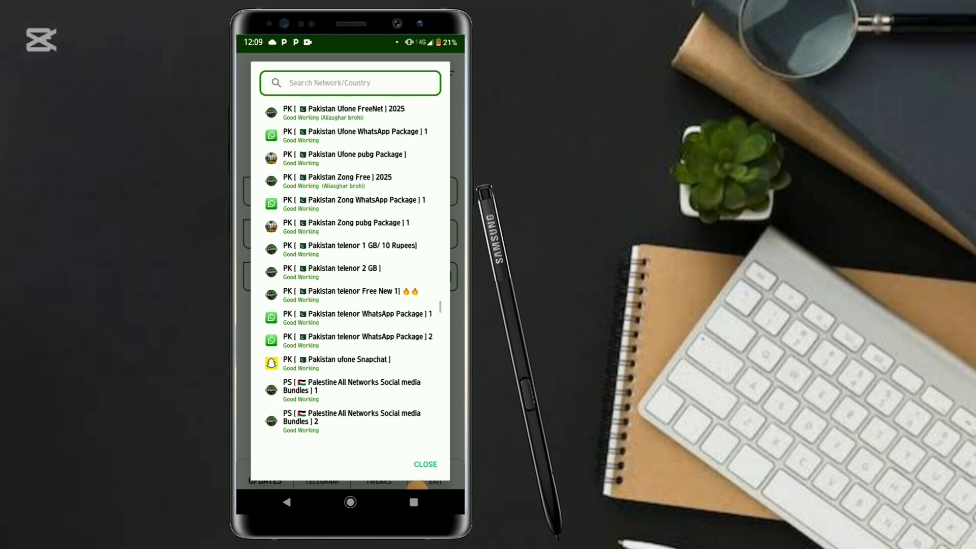
scroll(351, 267, up, 6)
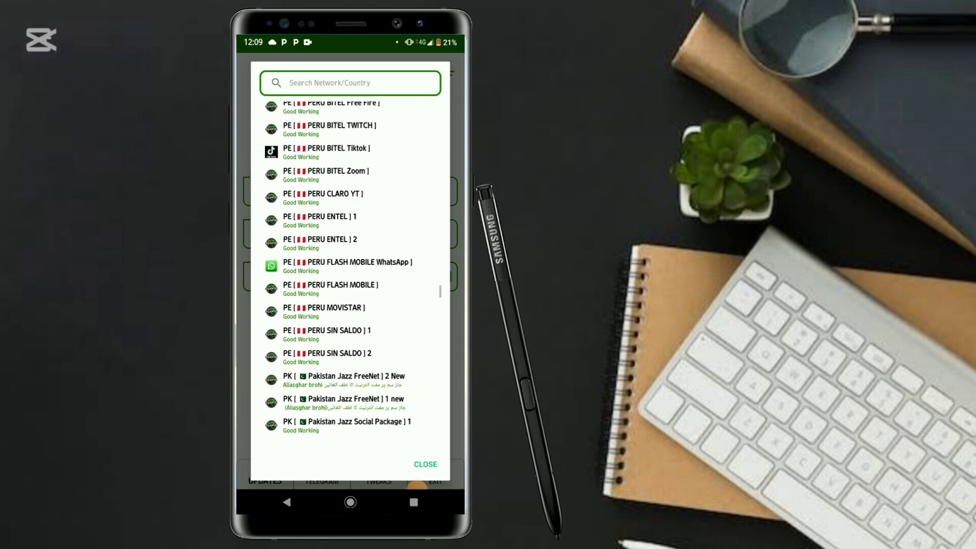
scroll(351, 267, up, 8)
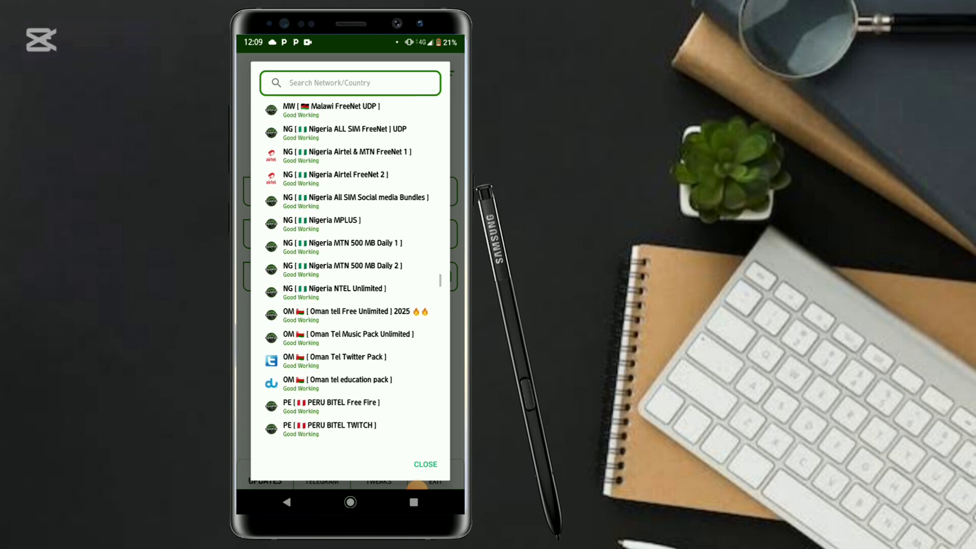
scroll(350, 267, up, 8)
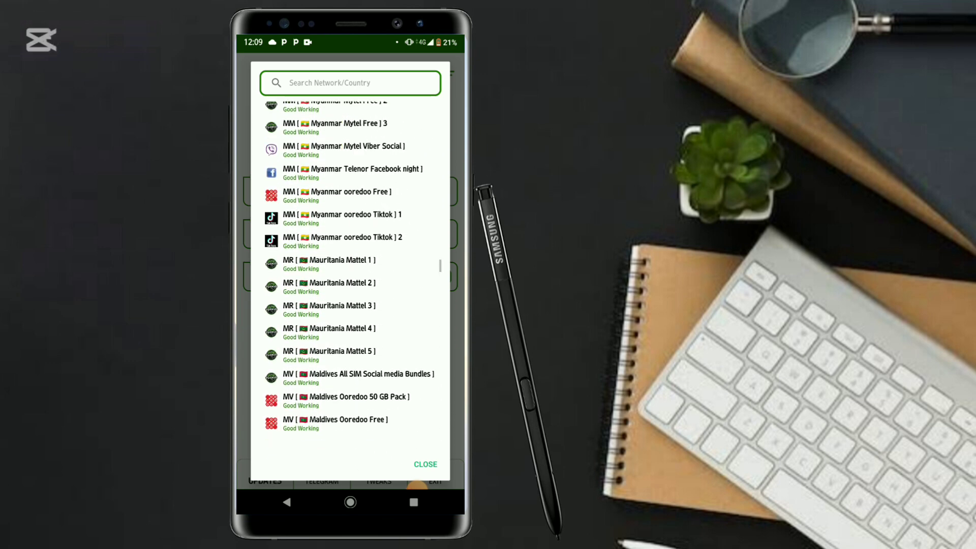
scroll(351, 268, up, 8)
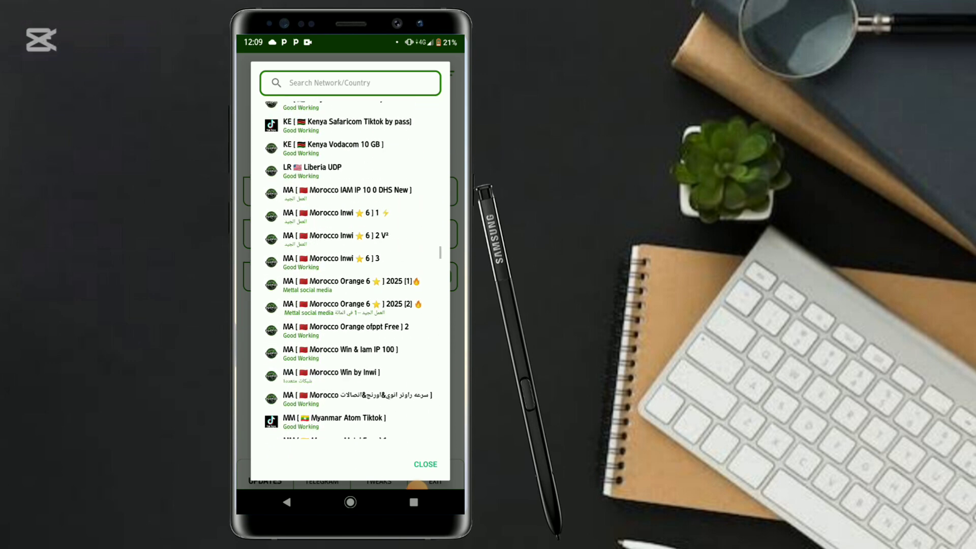
scroll(350, 268, up, 8)
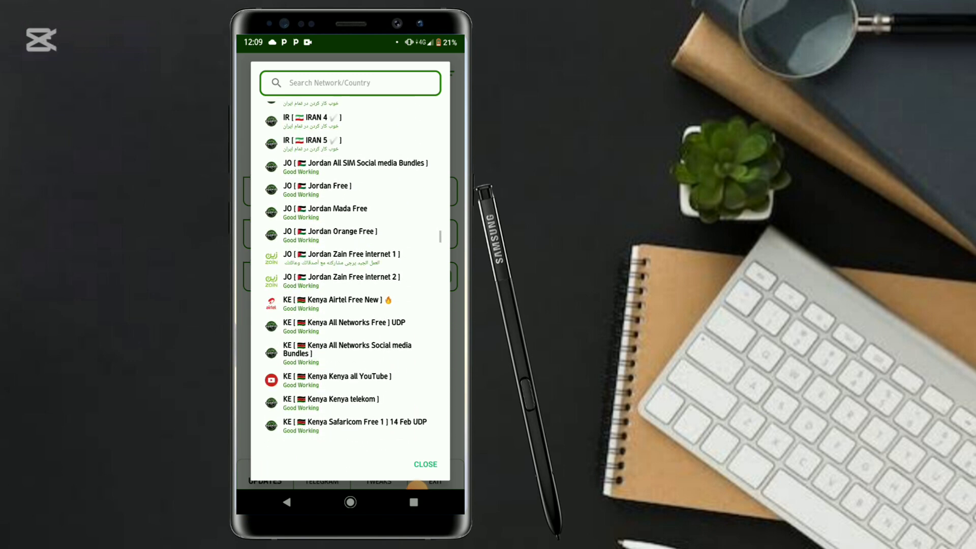
scroll(351, 267, up, 8)
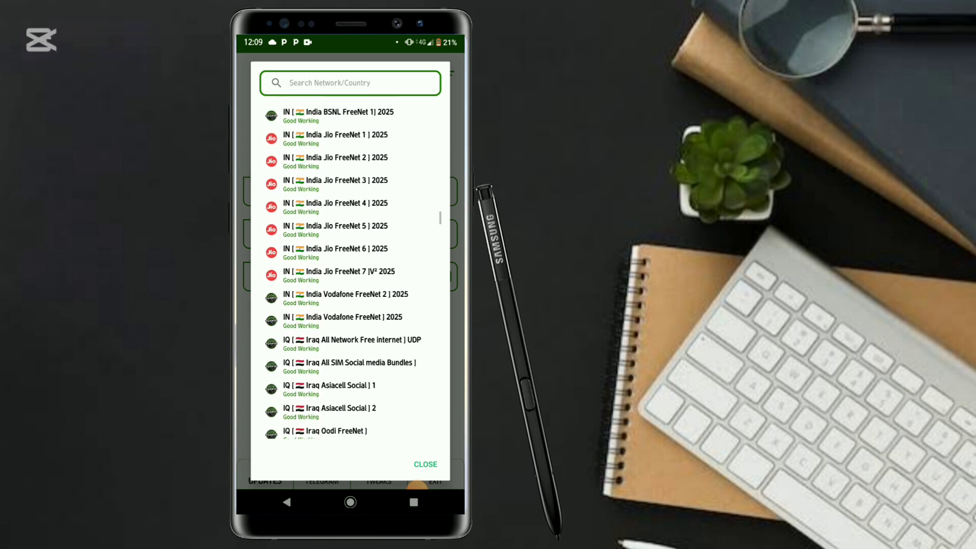
scroll(351, 267, up, 8)
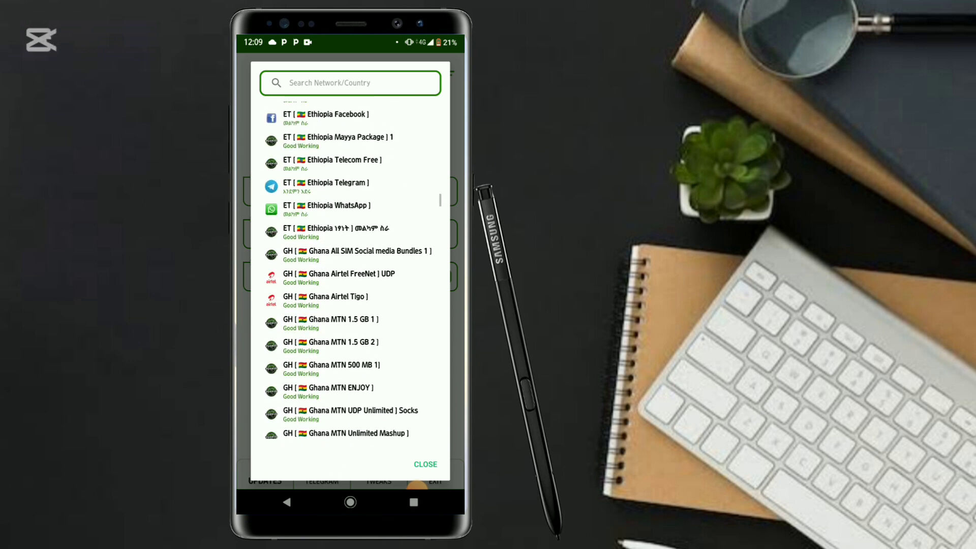
scroll(350, 267, up, 8)
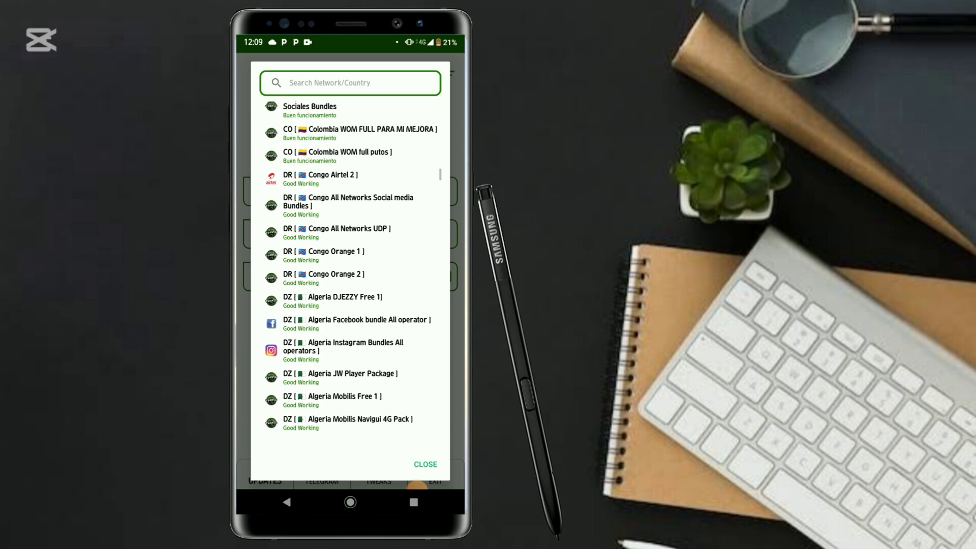
scroll(351, 267, up, 8)
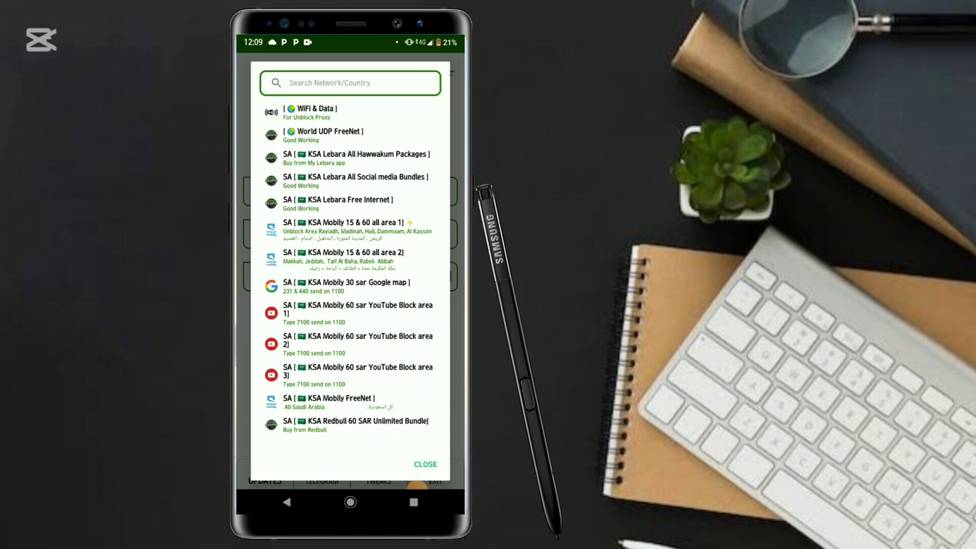
click(417, 482)
click(434, 447)
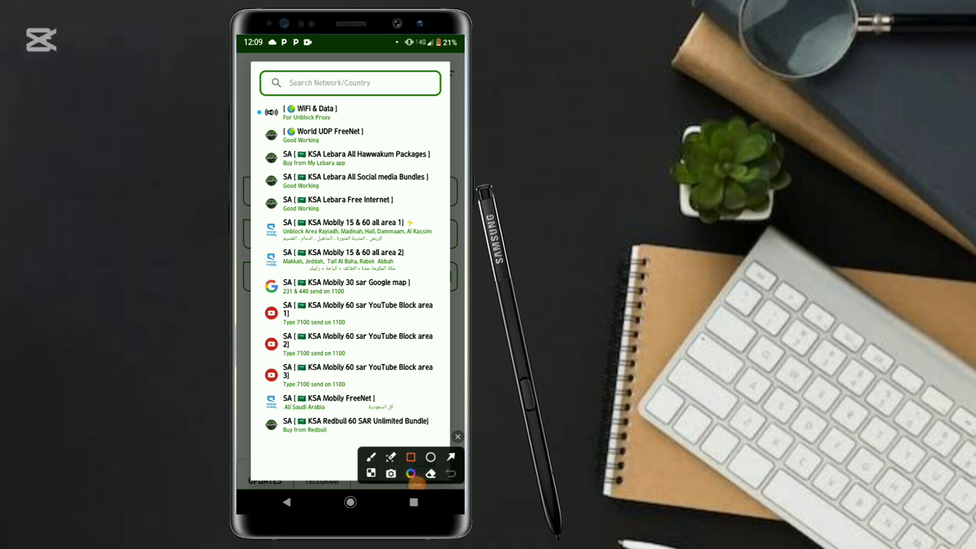
drag(259, 113, 418, 144)
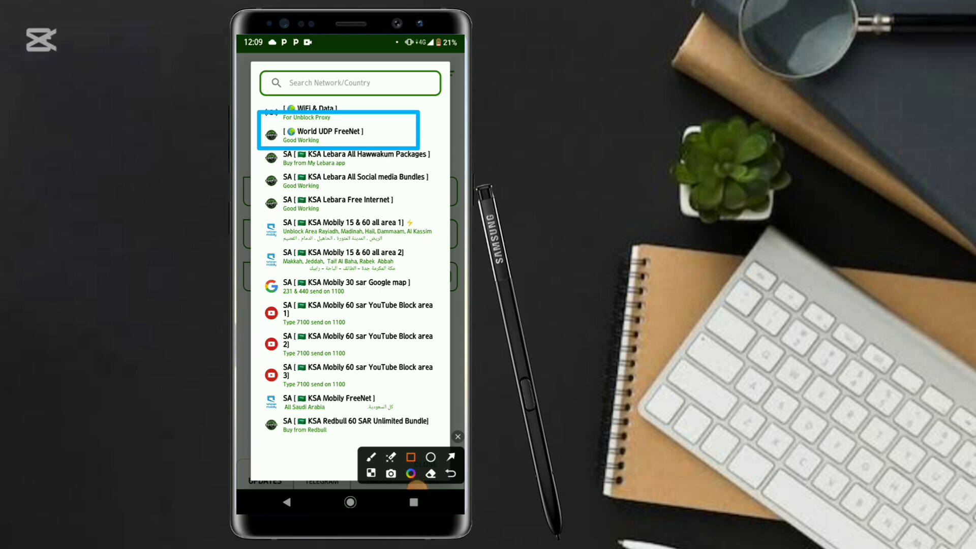
click(458, 437)
click(425, 463)
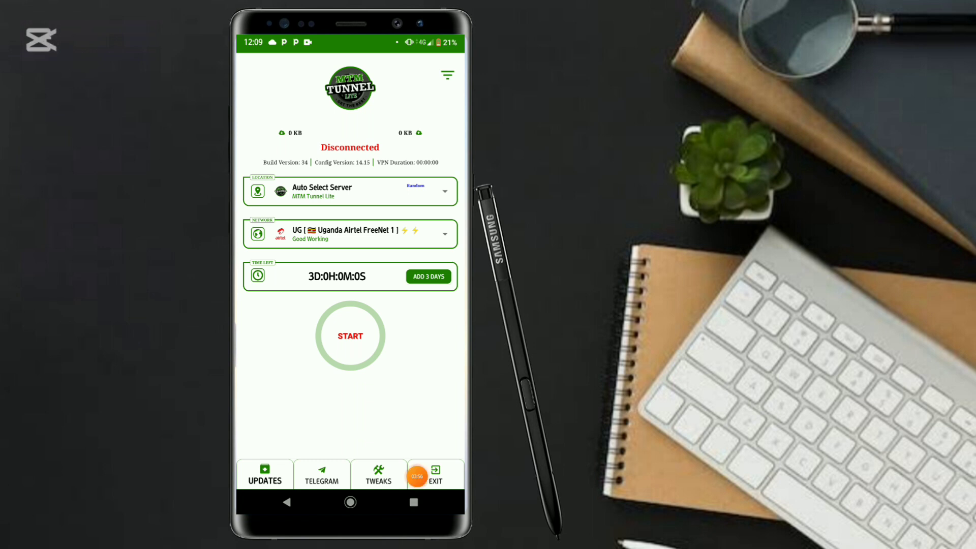
Start the VPN on Uganda Airtel FreeNet 1 and confirm Connected in the notifications
click(420, 481)
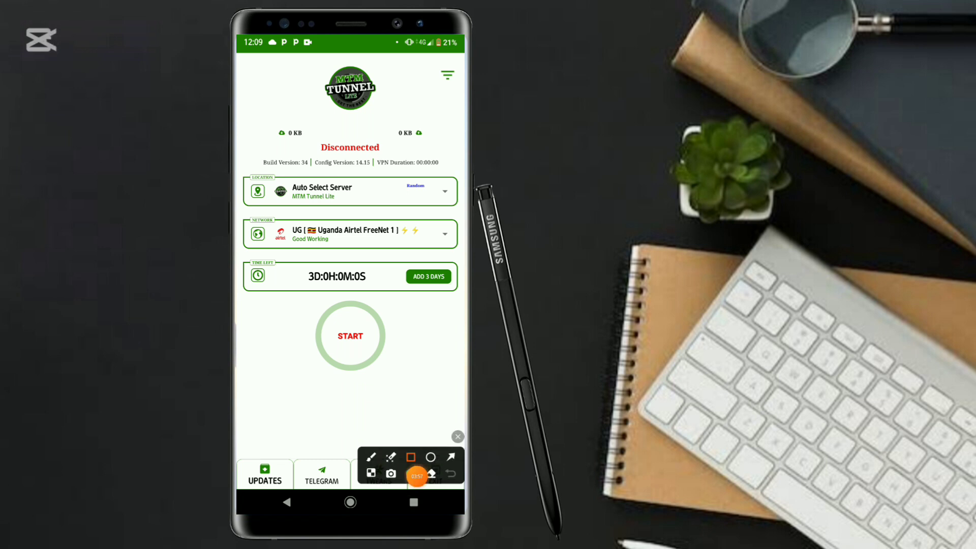
drag(311, 294, 393, 374)
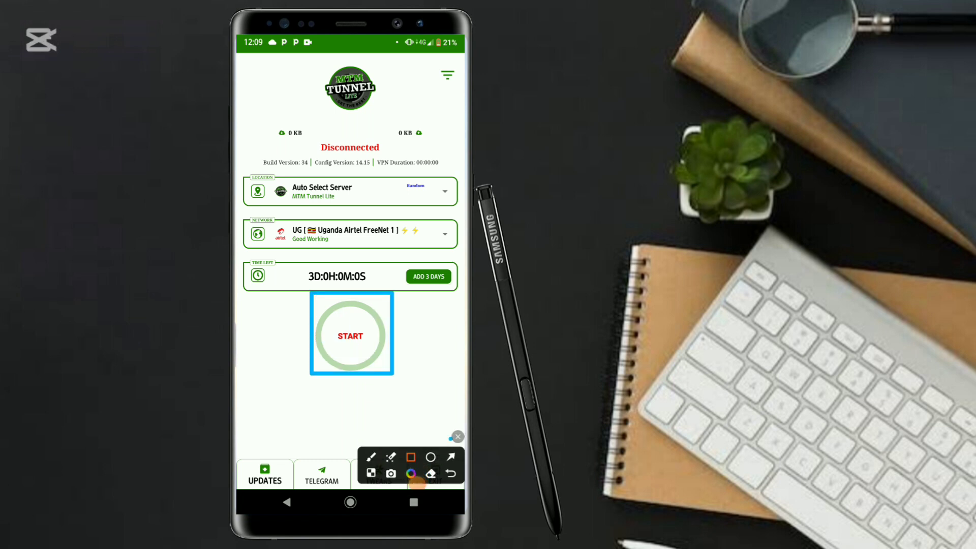
click(420, 479)
click(350, 336)
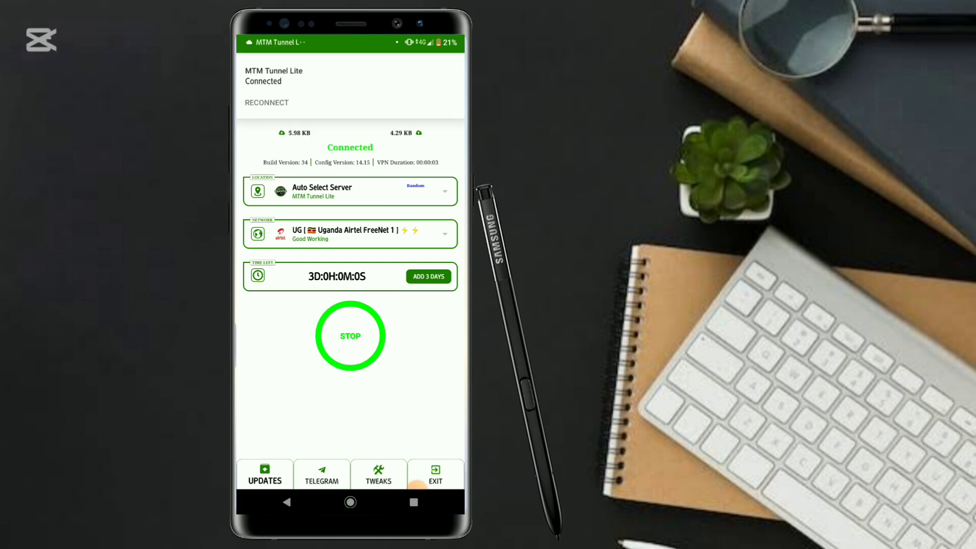
drag(350, 91, 350, 382)
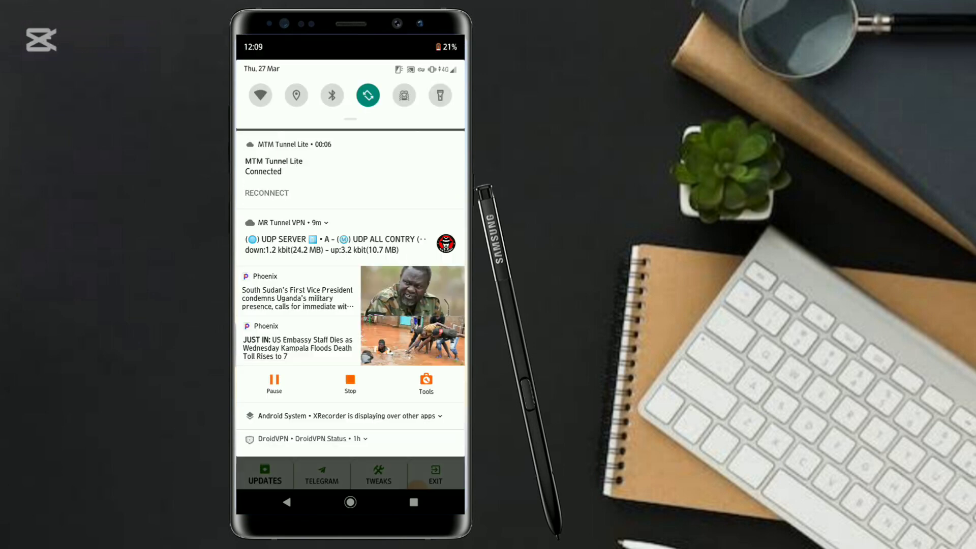
key(Escape)
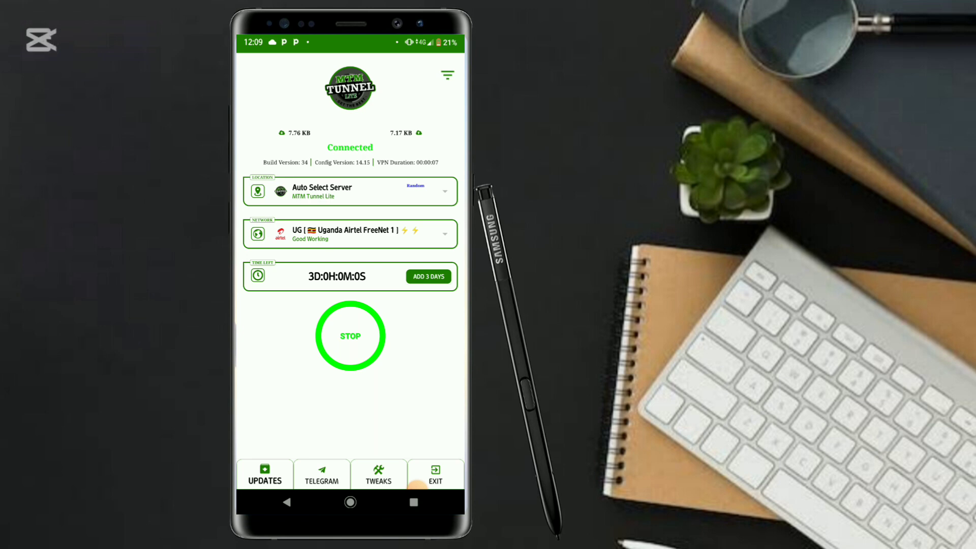
Launch MR Tunnel VPN from the app drawer and tap its power button to disconnect
click(414, 502)
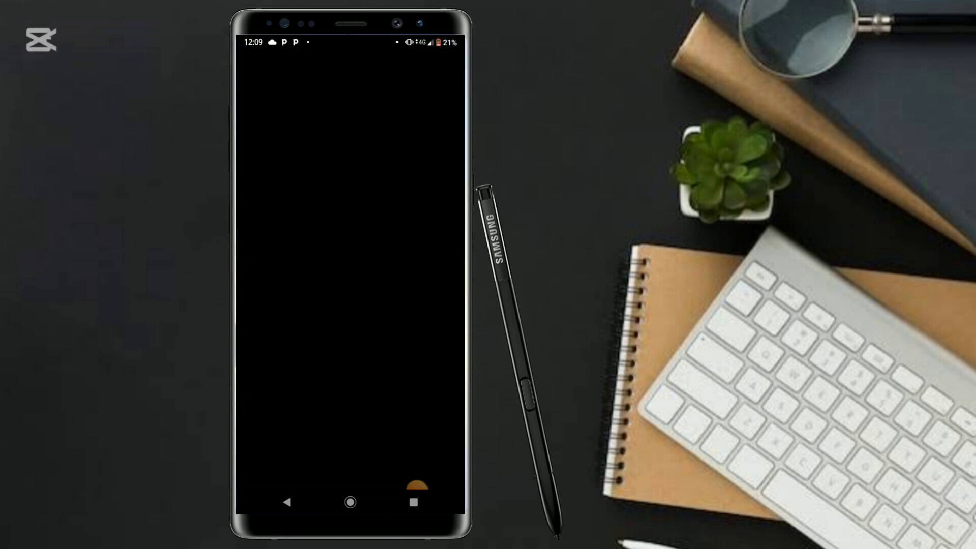
click(350, 502)
scroll(351, 305, down, 5)
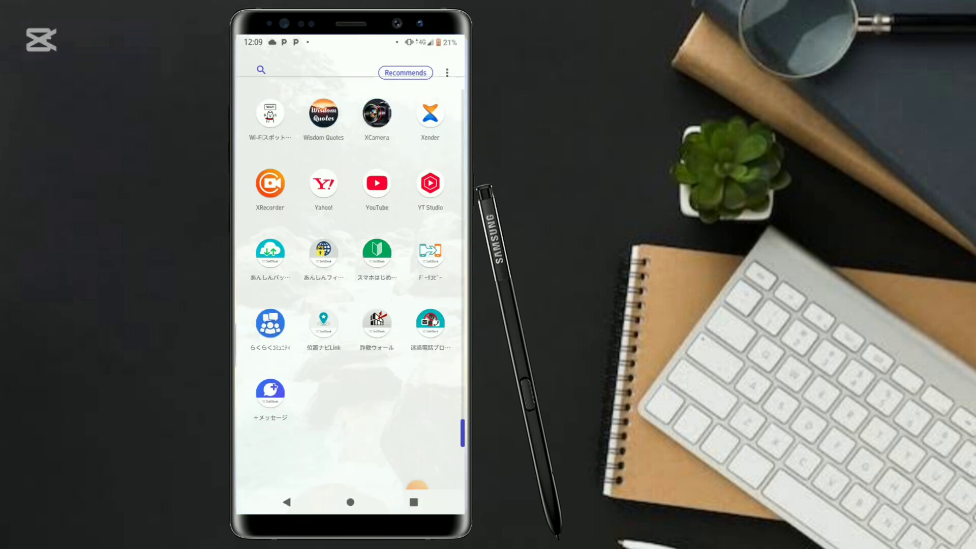
scroll(351, 305, up, 5)
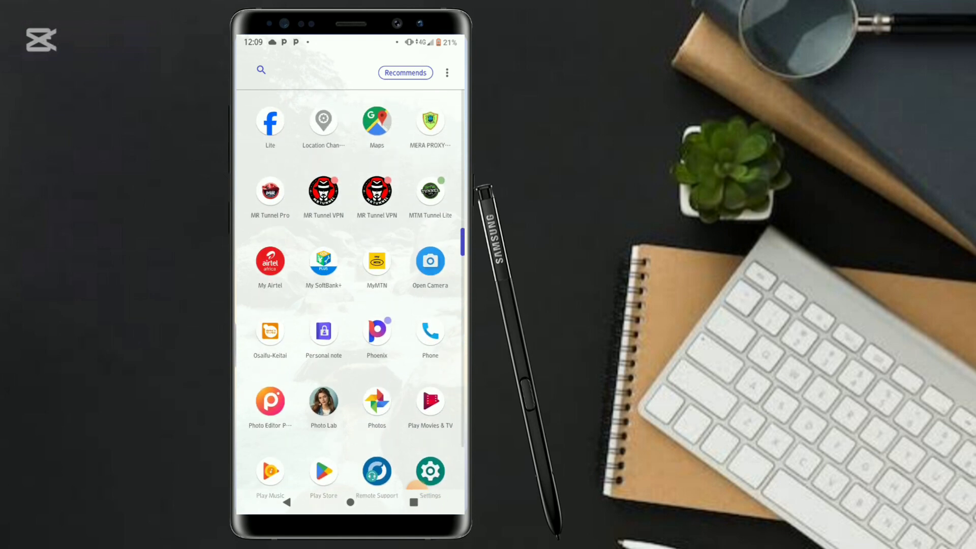
scroll(351, 305, up, 2)
click(324, 298)
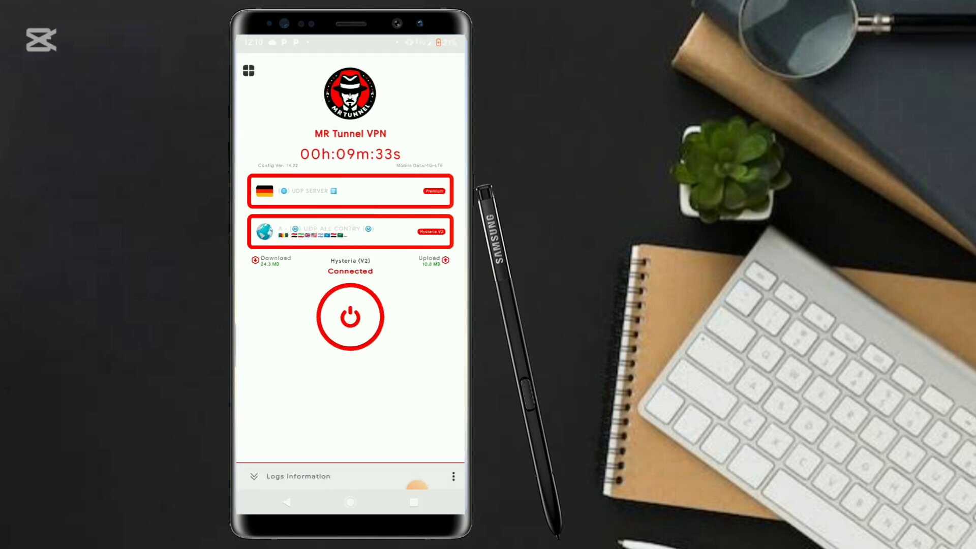
click(349, 317)
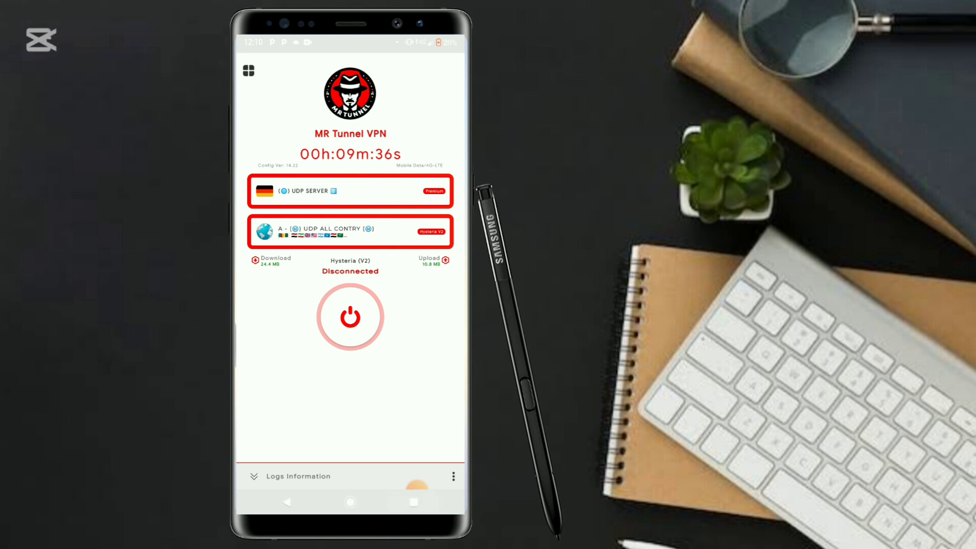
Return to MTM Tunnel Lite, decline the Telegram prompt, and restart the VPN until Connected
click(414, 502)
drag(291, 229, 427, 229)
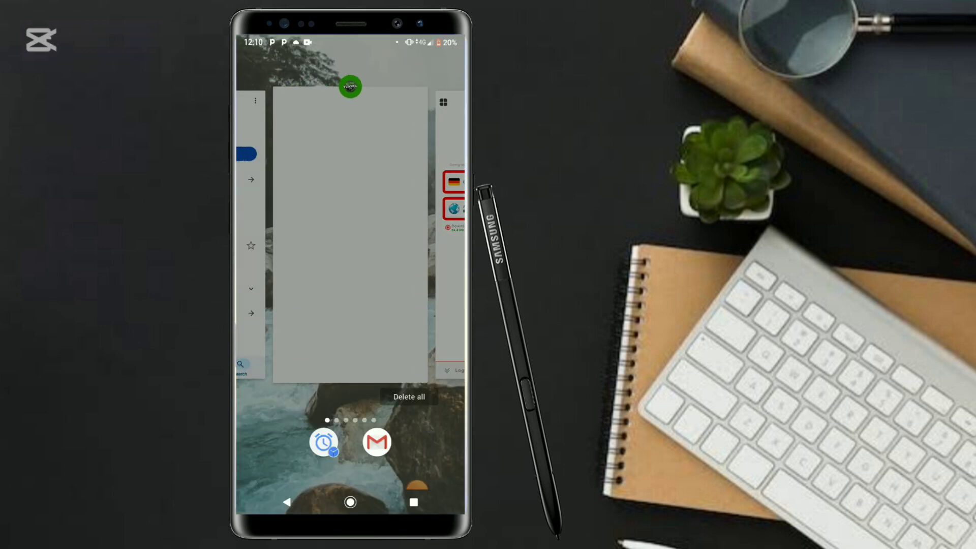
click(350, 229)
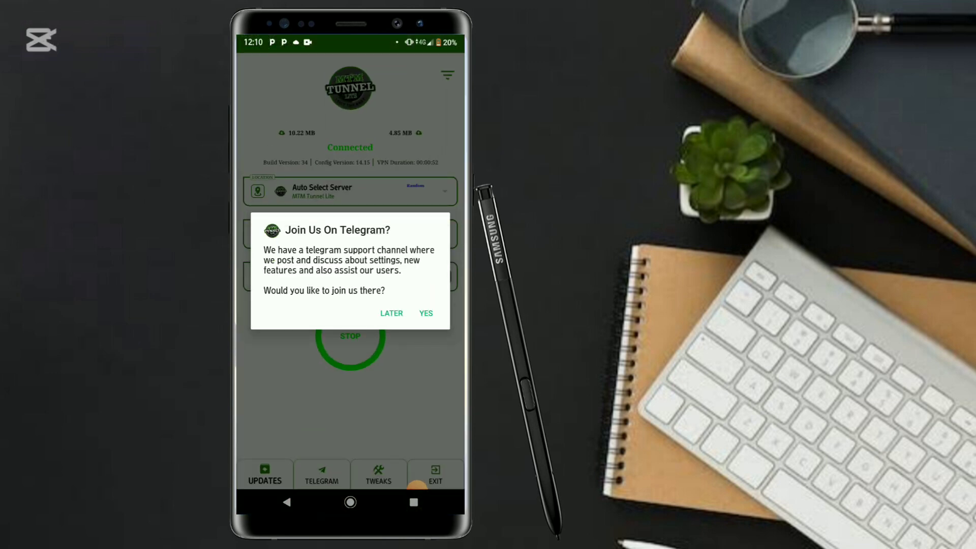
click(392, 313)
click(350, 335)
click(351, 336)
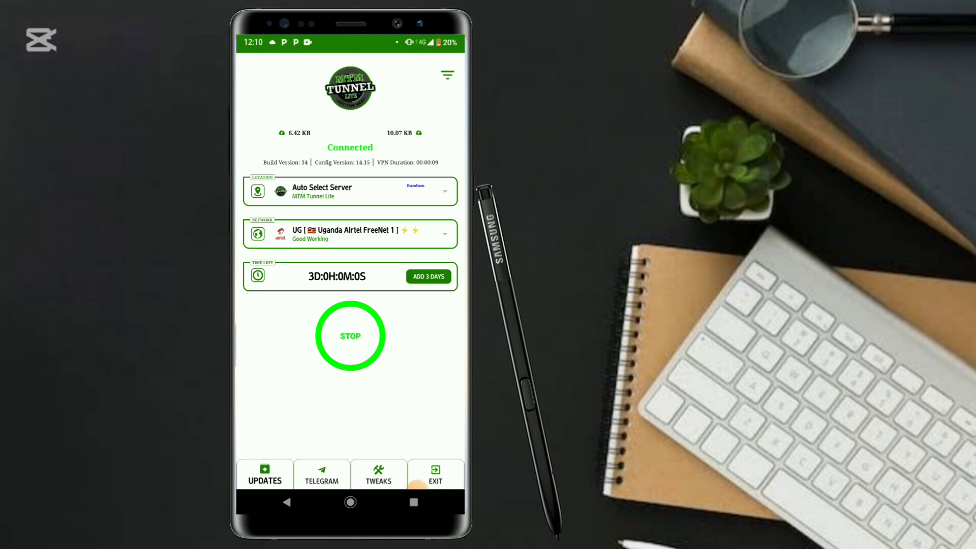
Launch YouTube from the app drawer, browse the home feed, and bring up video search
click(350, 502)
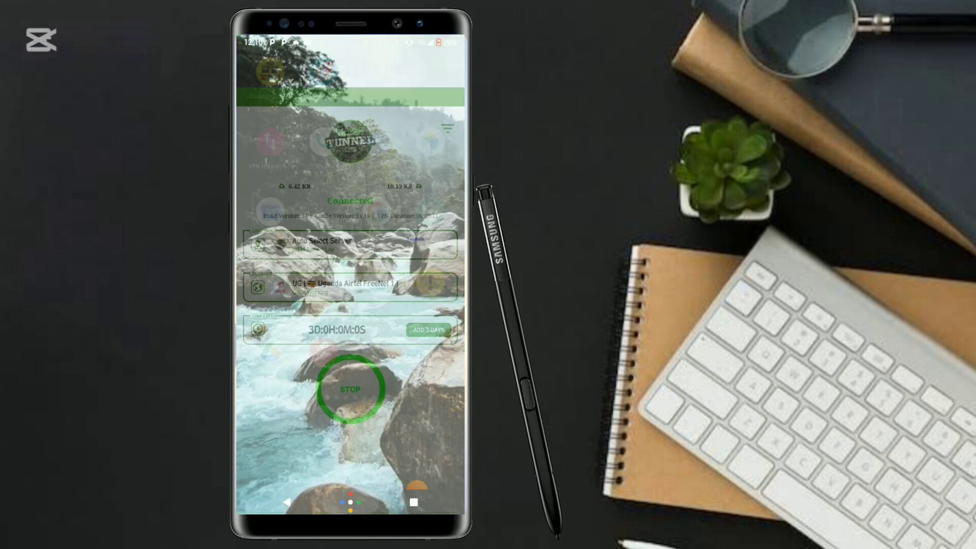
drag(350, 381, 350, 152)
scroll(350, 305, up, 3)
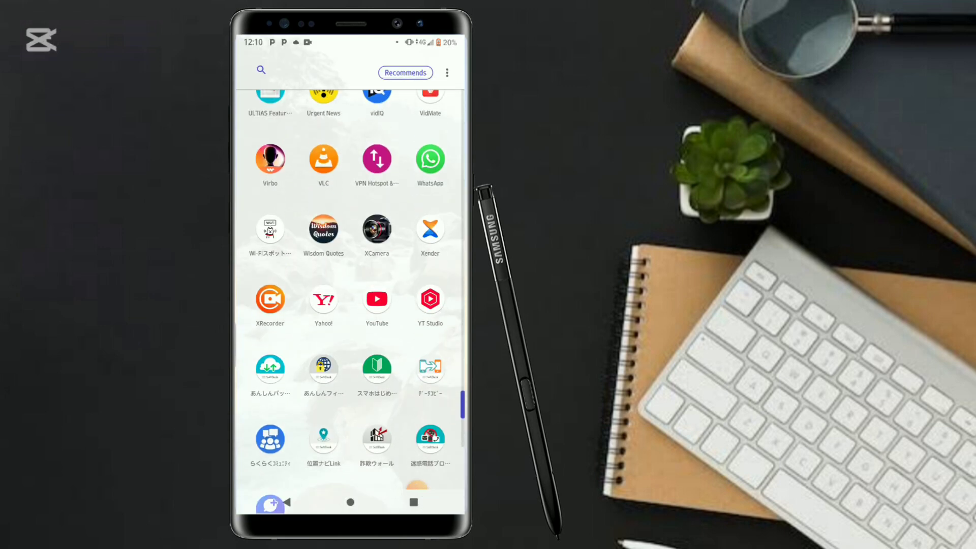
click(377, 303)
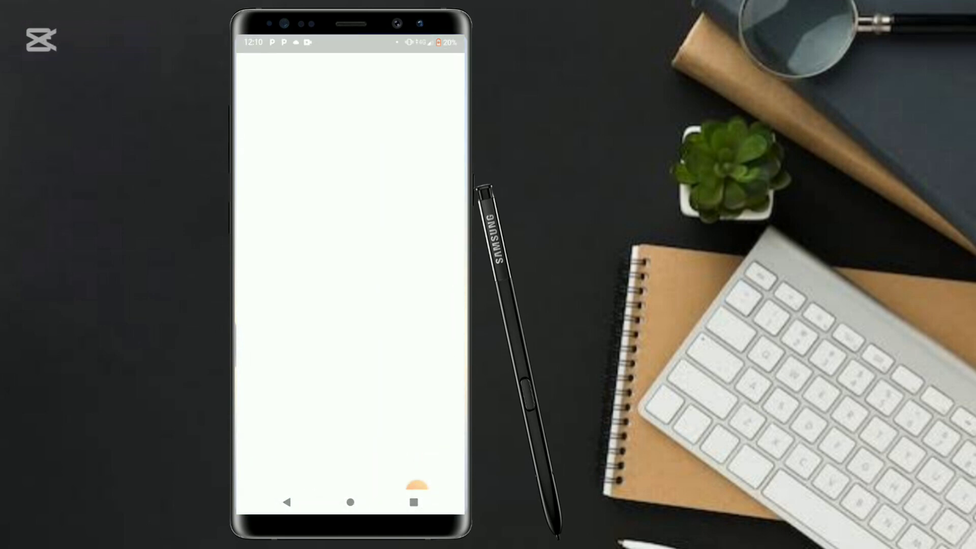
click(418, 485)
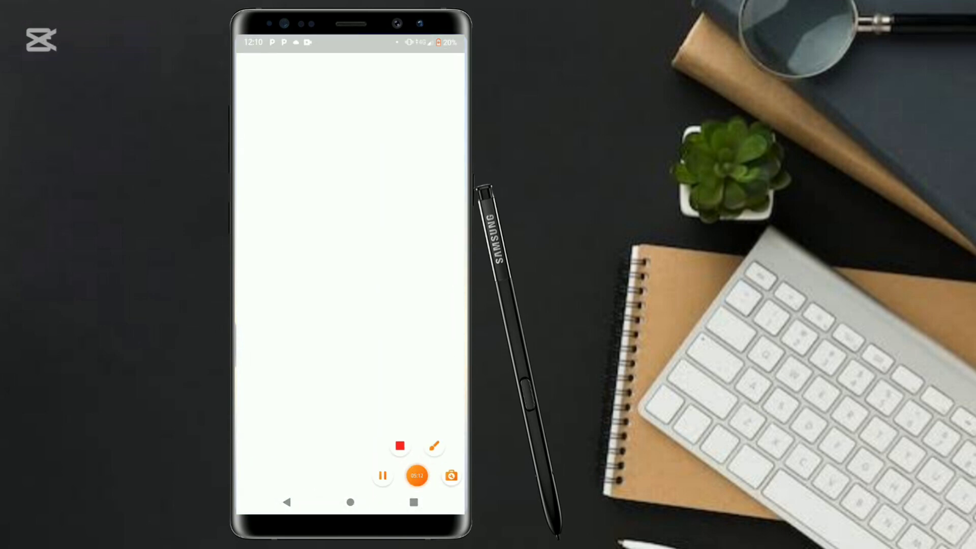
drag(350, 382, 351, 190)
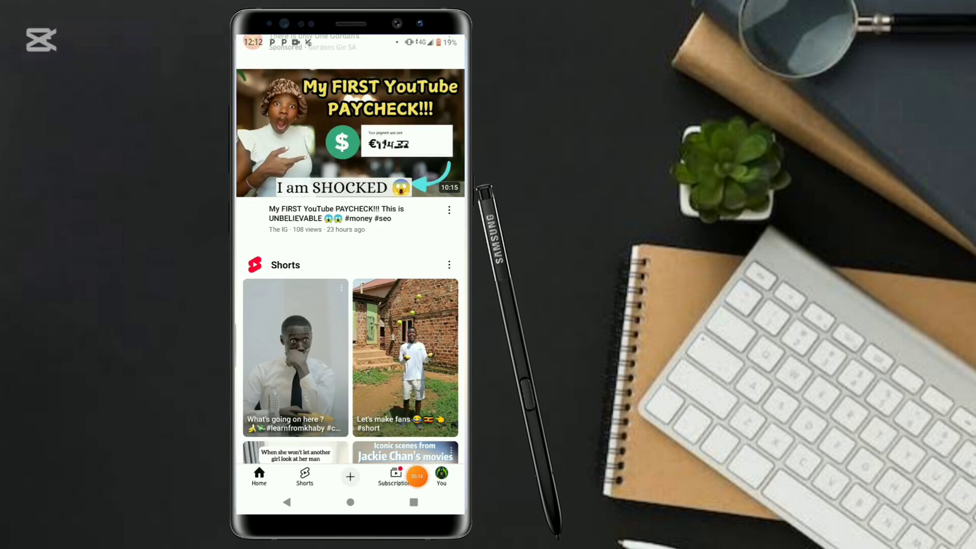
scroll(350, 268, up, 1)
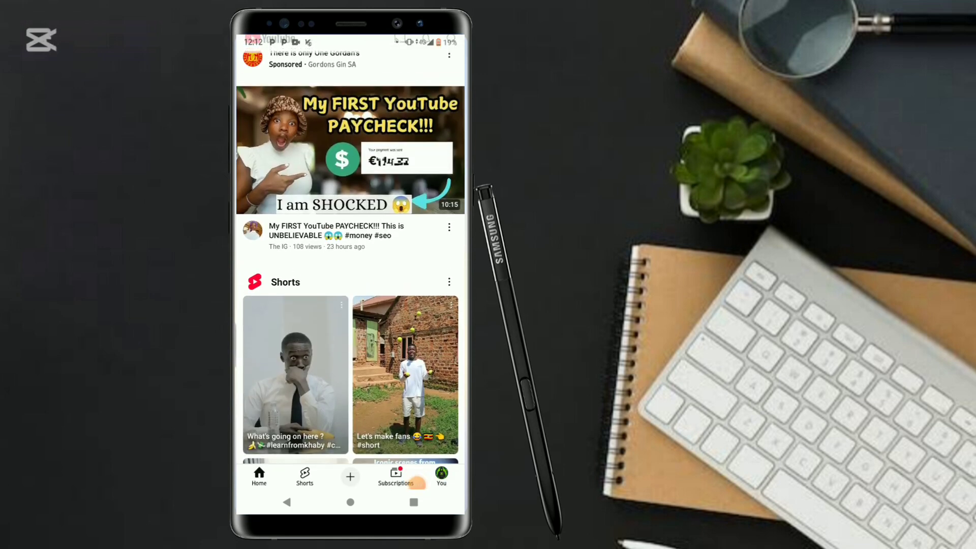
scroll(350, 267, up, 2)
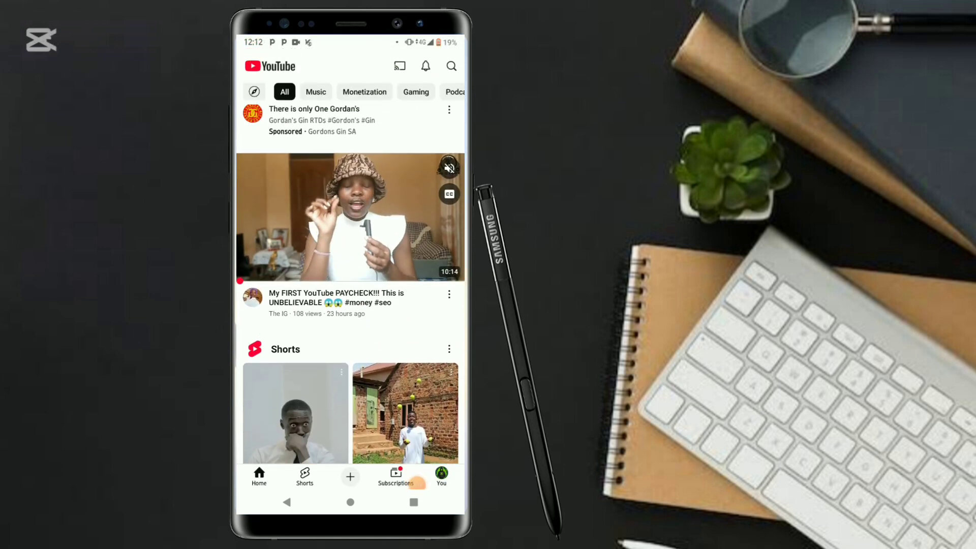
scroll(349, 267, up, 1)
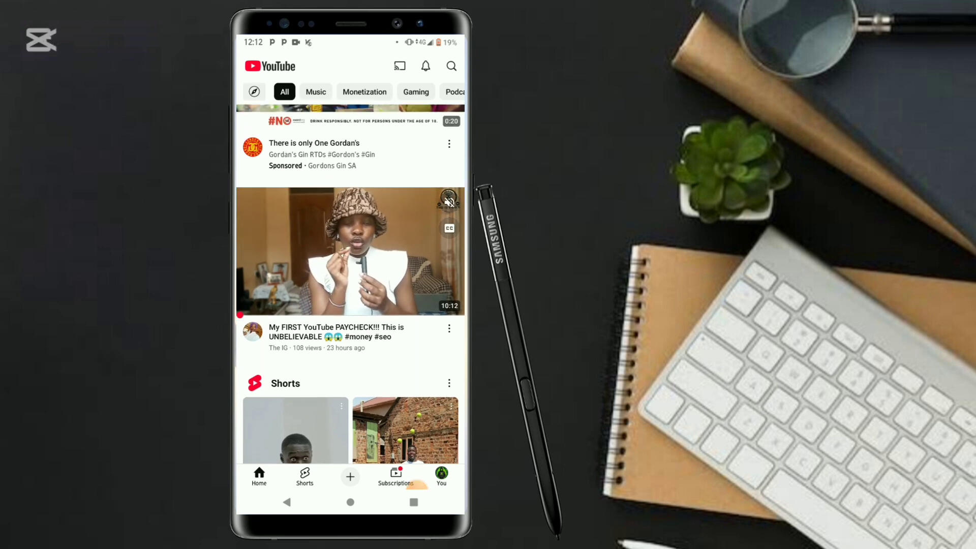
click(452, 65)
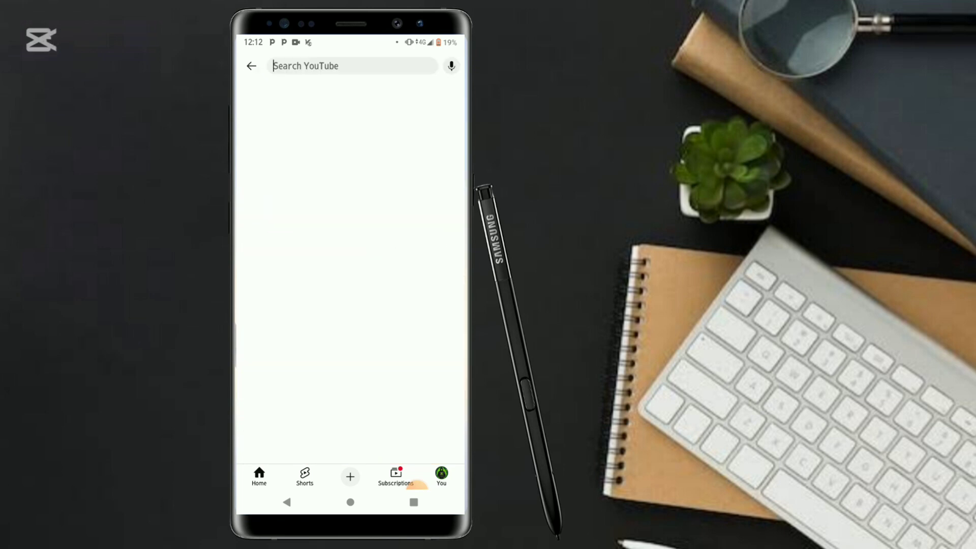
Rerun the 'brilliant side 256' search and show the BRILLIANT SIDE 256 channel's uploaded videos
click(304, 92)
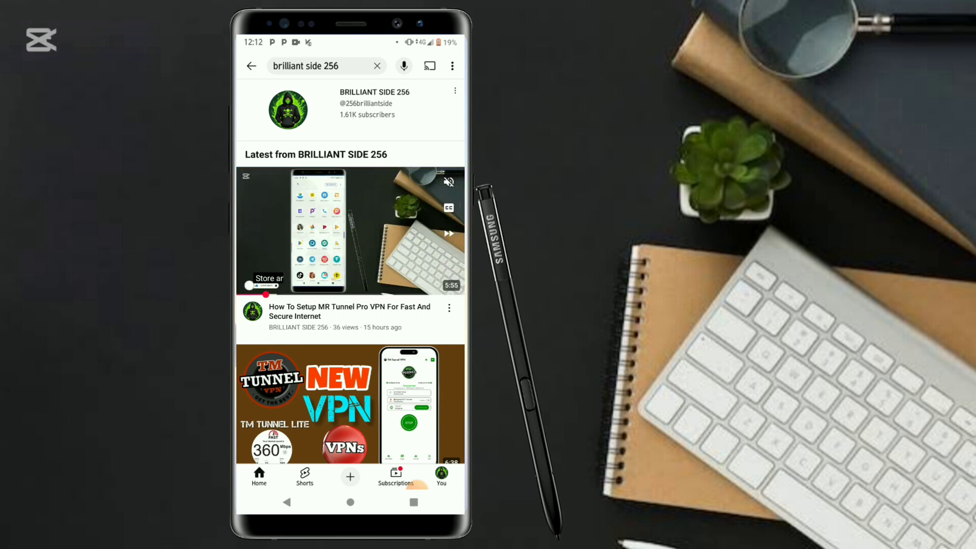
scroll(351, 305, down, 5)
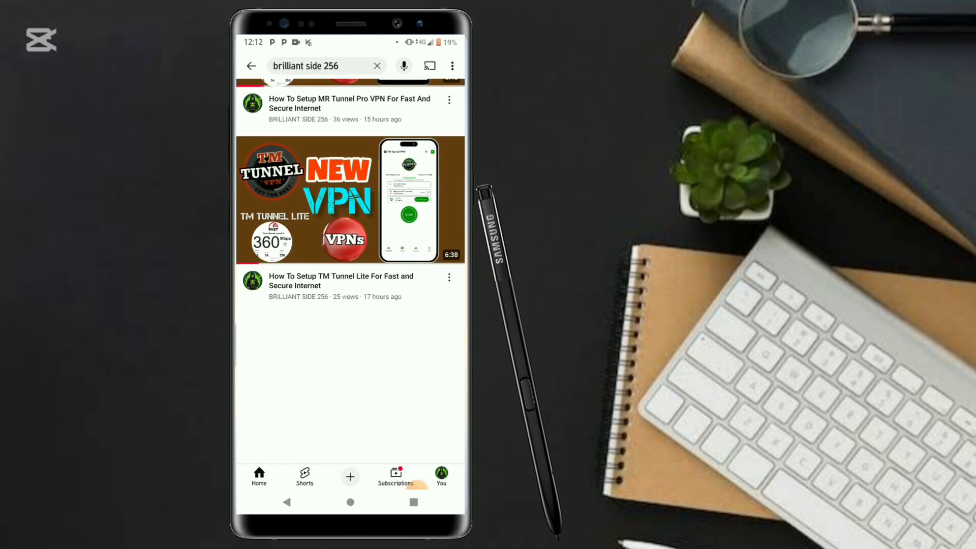
scroll(351, 305, down, 5)
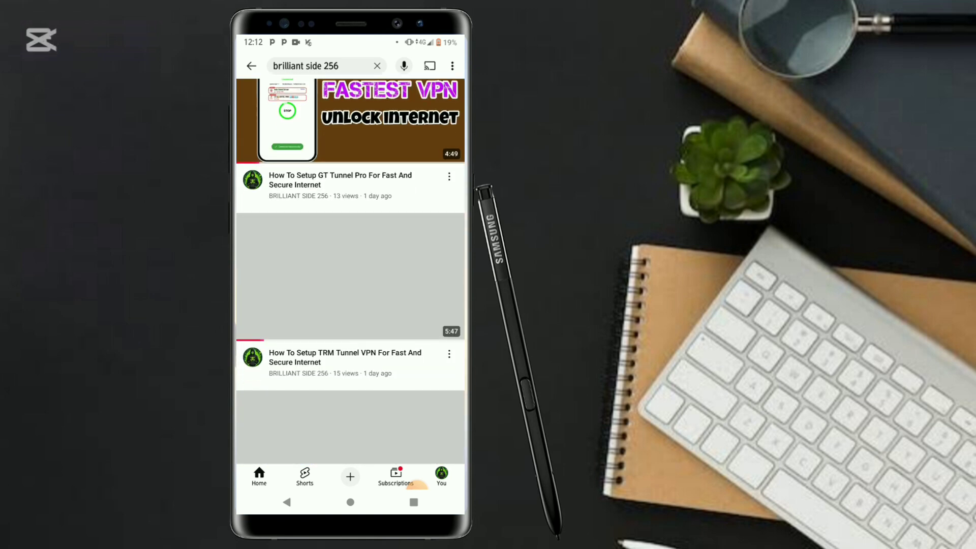
scroll(351, 305, down, 5)
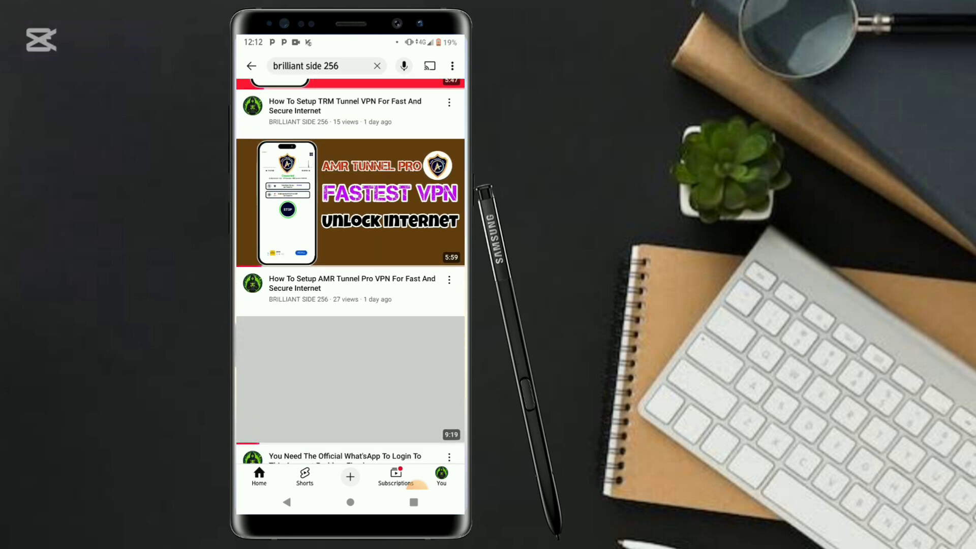
scroll(351, 305, down, 5)
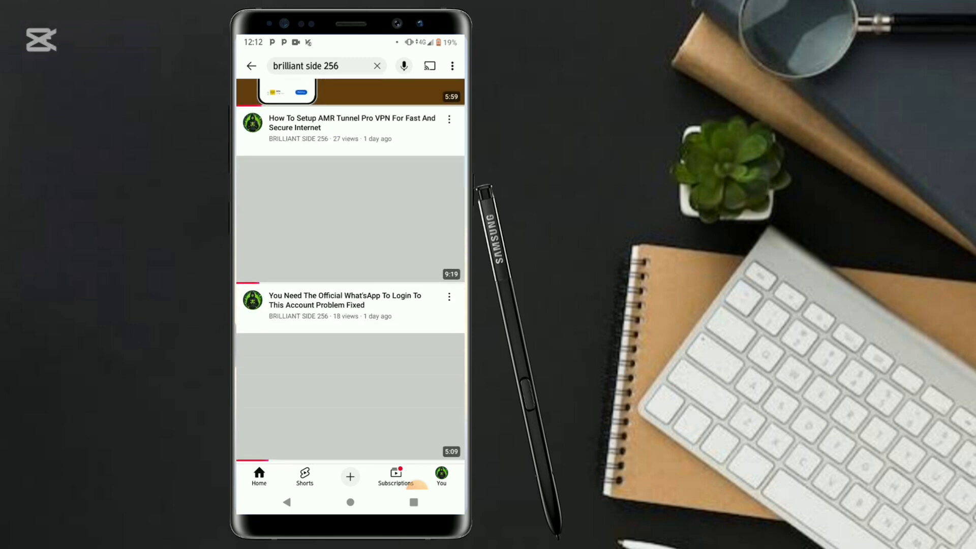
scroll(351, 305, down, 5)
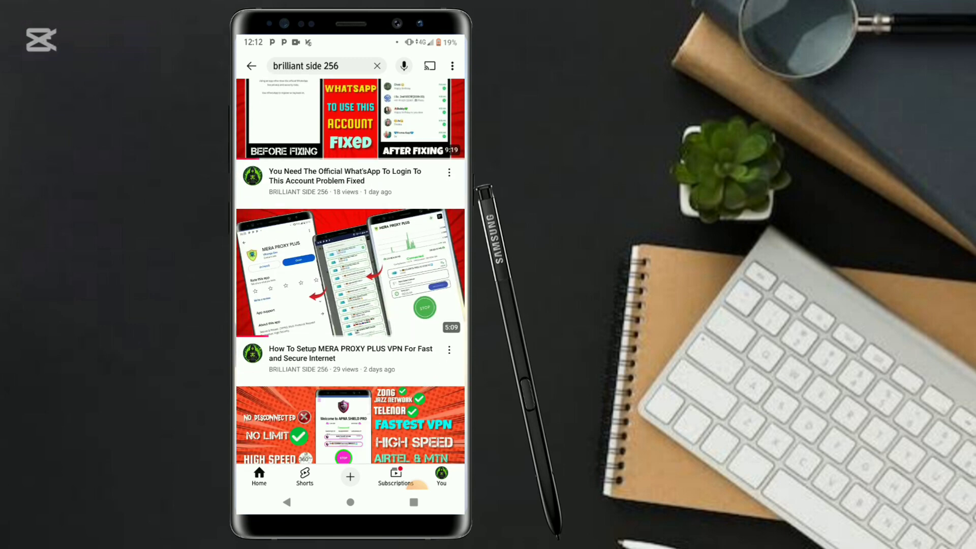
scroll(351, 305, up, 10)
click(351, 131)
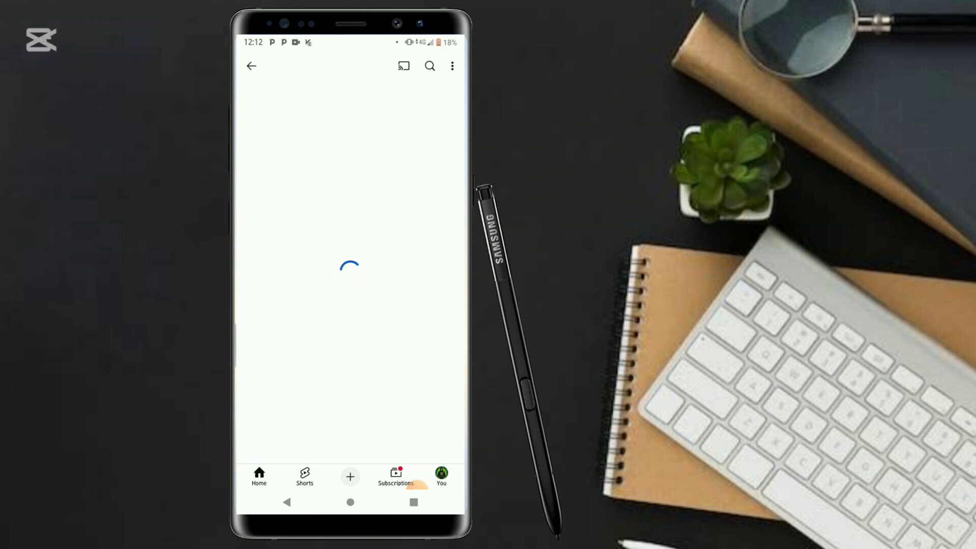
click(297, 268)
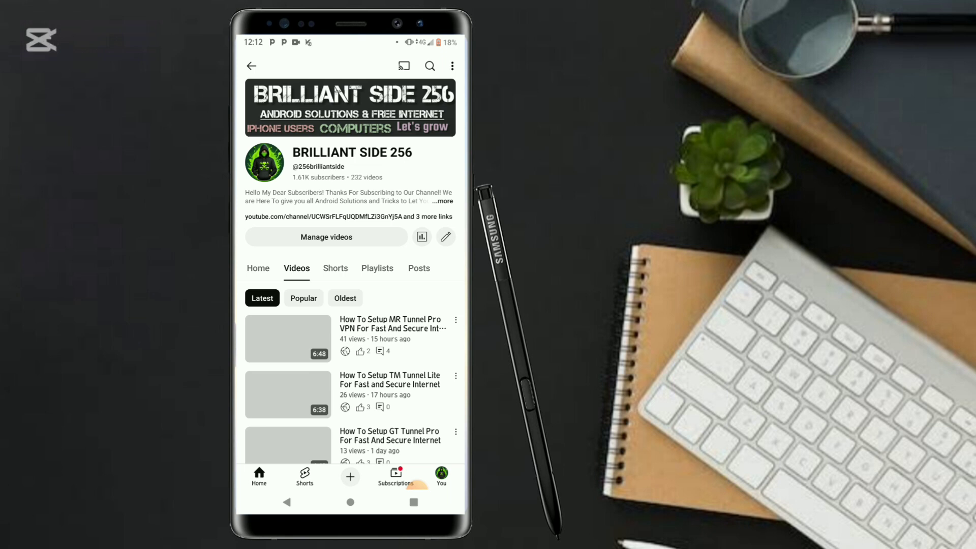
scroll(351, 344, down, 4)
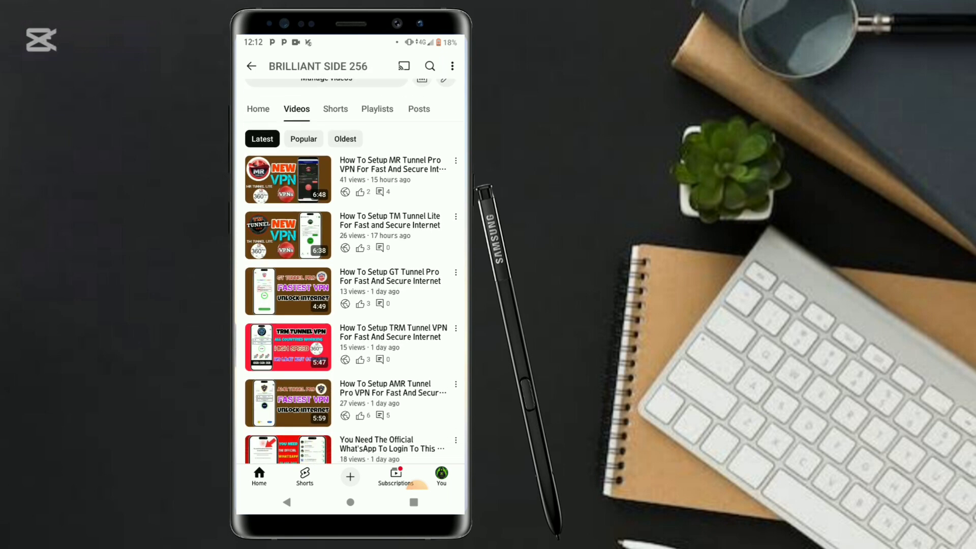
scroll(351, 305, up, 2)
Play BRILLIANT SIDE 256's MR Tunnel Pro VPN video, lower the volume, and view then close its comments
click(351, 238)
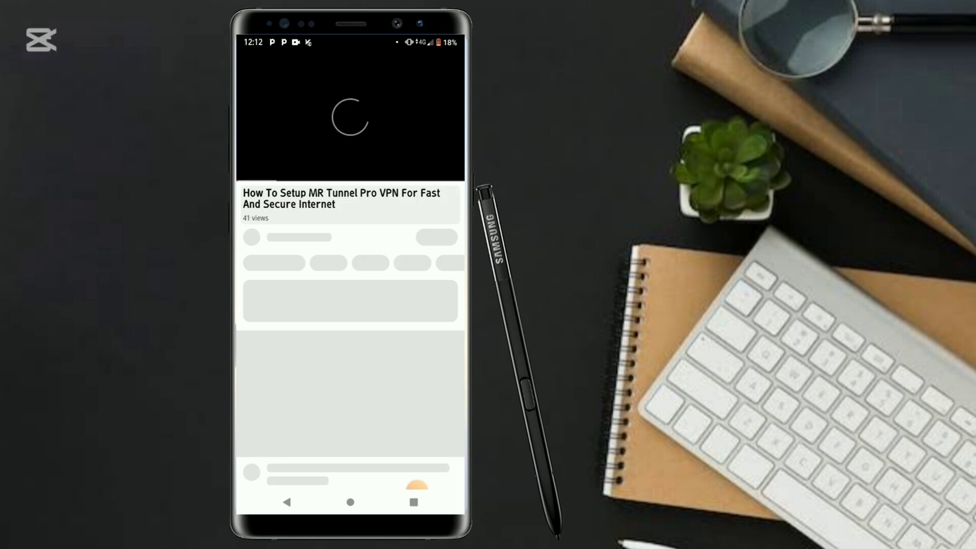
key(XF86AudioLowerVolume)
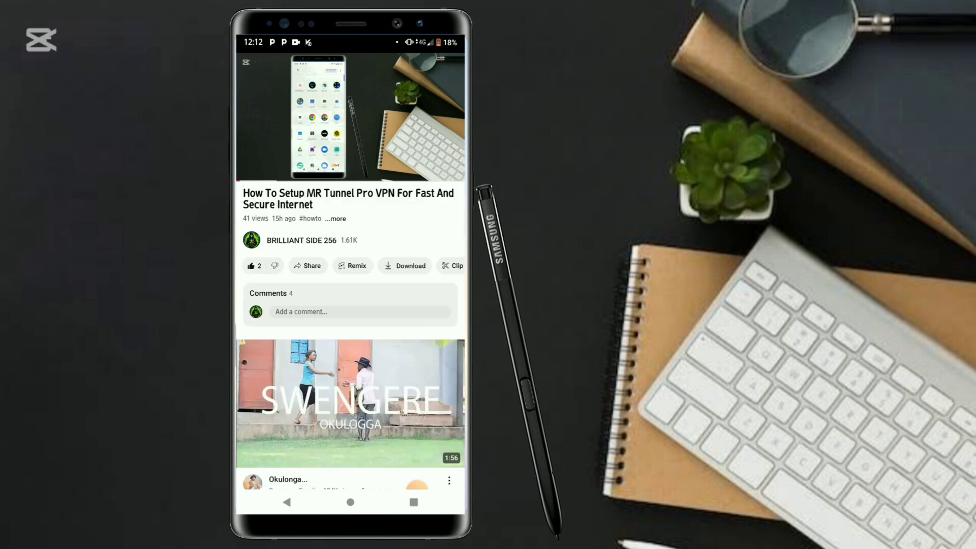
click(350, 302)
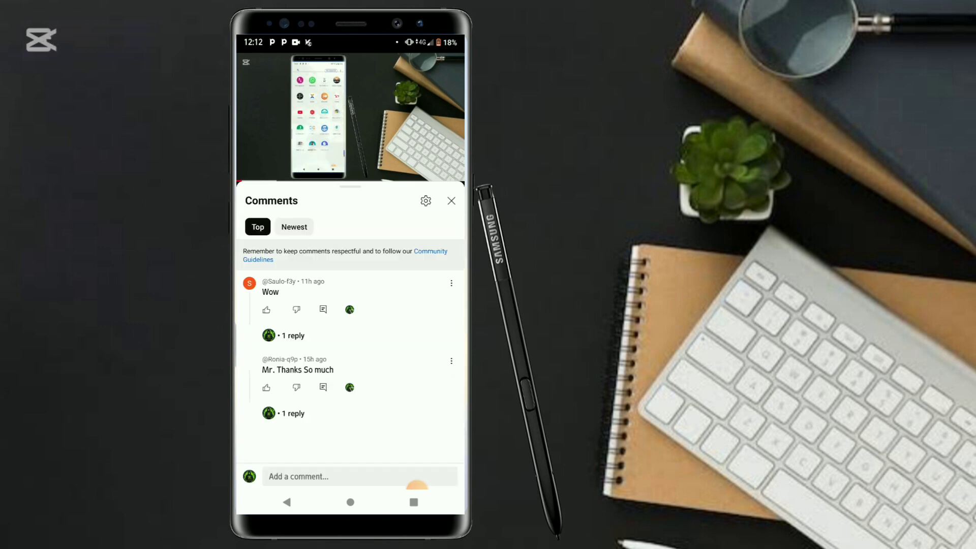
click(450, 201)
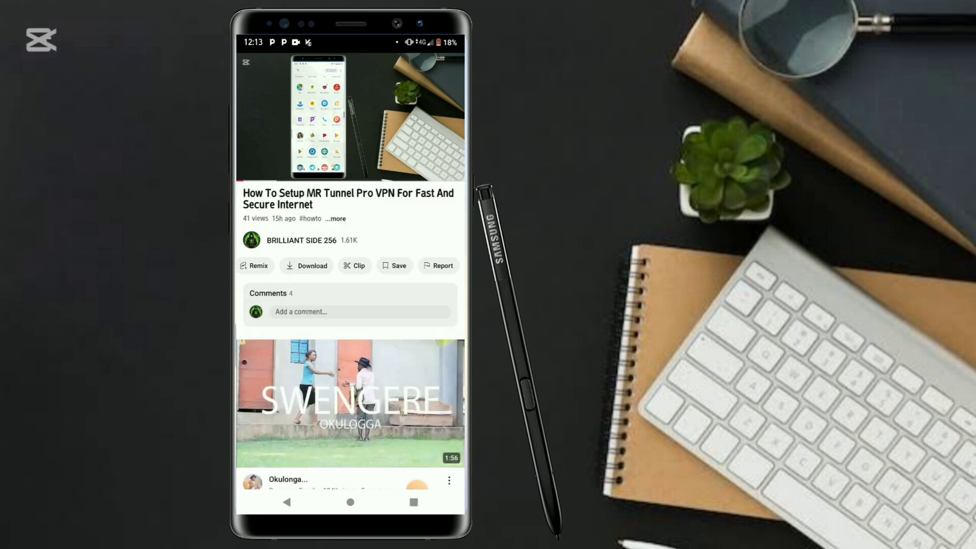
scroll(351, 343, down, 8)
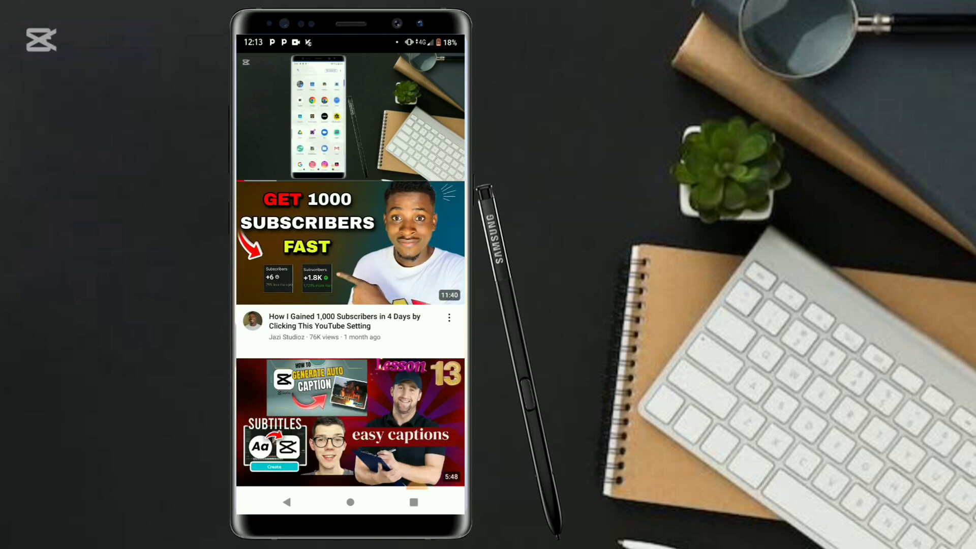
scroll(351, 343, down, 5)
scroll(351, 343, down, 5)
scroll(350, 343, down, 5)
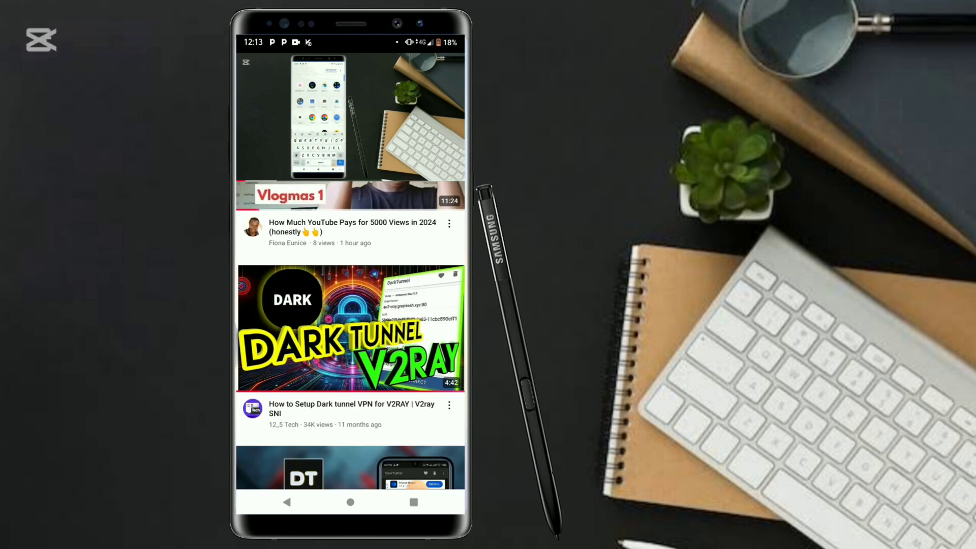
scroll(350, 343, down, 5)
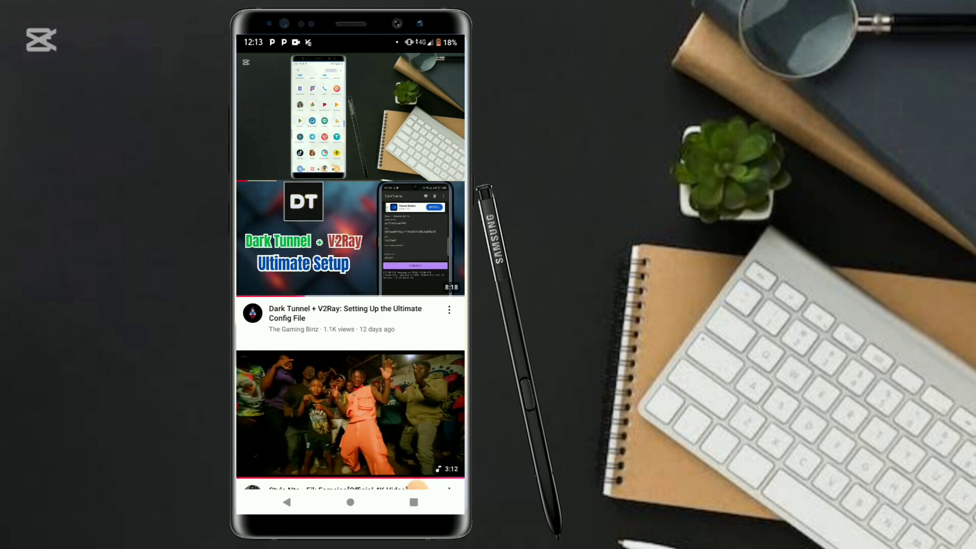
scroll(350, 343, down, 5)
scroll(351, 344, down, 5)
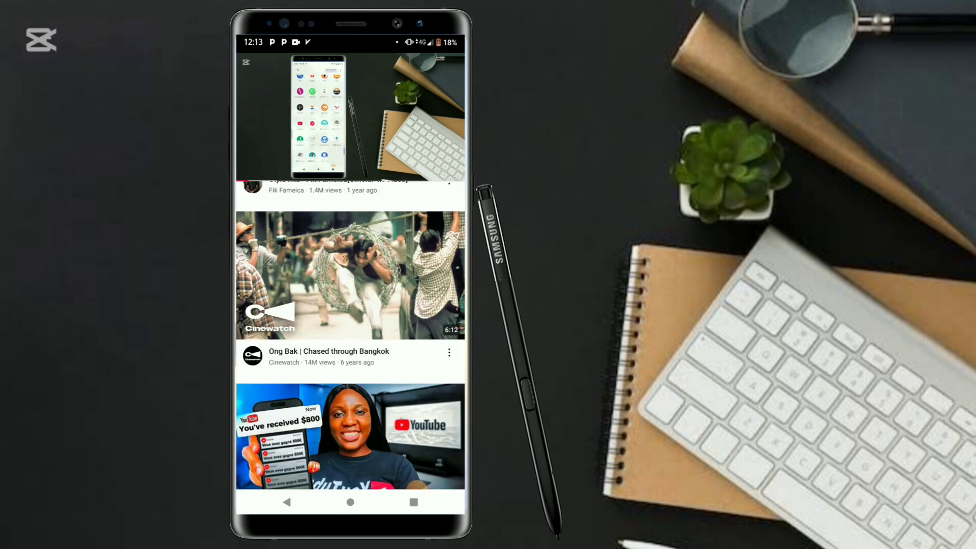
scroll(351, 344, down, 5)
scroll(351, 343, down, 5)
scroll(351, 343, down, 4)
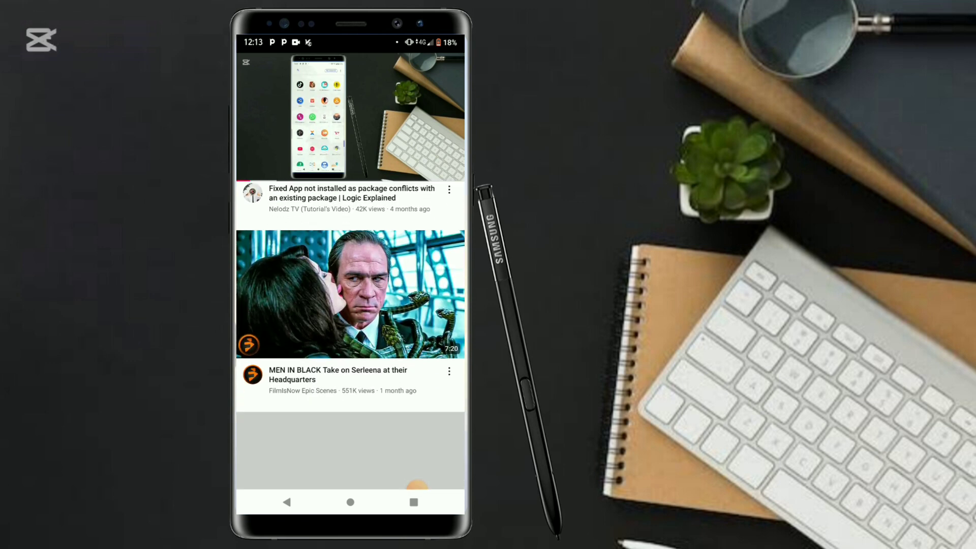
scroll(350, 343, down, 4)
scroll(352, 344, down, 3)
scroll(351, 344, down, 4)
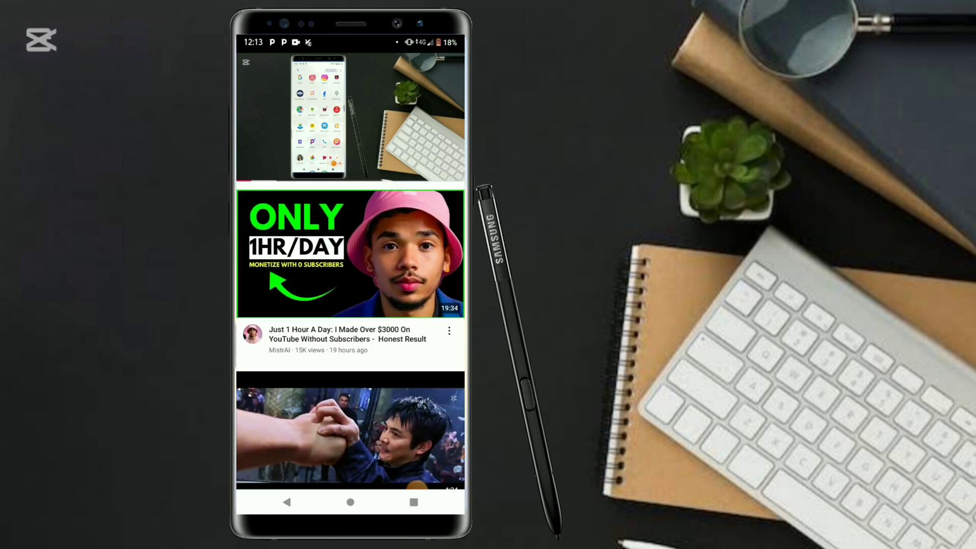
scroll(352, 344, down, 4)
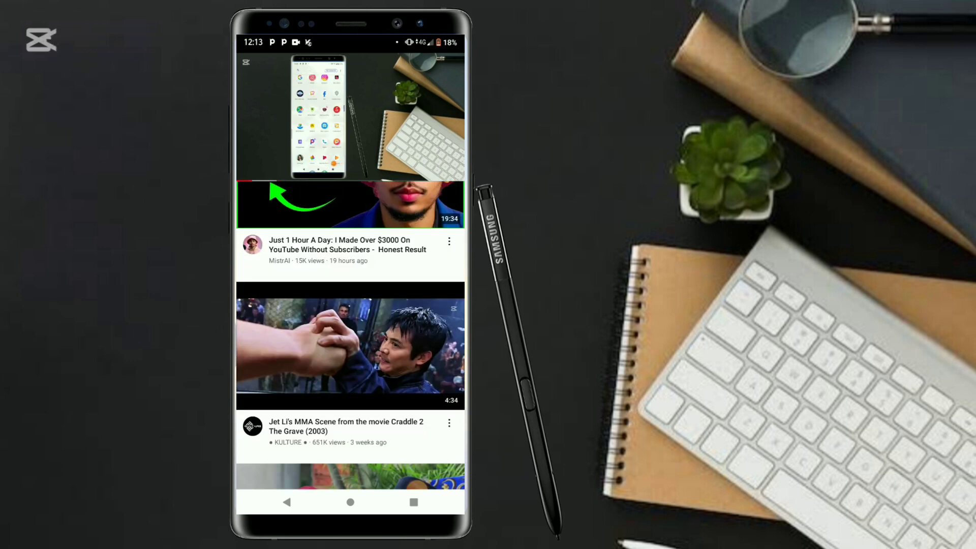
scroll(351, 344, down, 4)
scroll(351, 343, down, 4)
scroll(350, 344, down, 3)
scroll(351, 343, down, 4)
scroll(351, 343, down, 4)
scroll(351, 343, down, 4)
scroll(352, 343, down, 3)
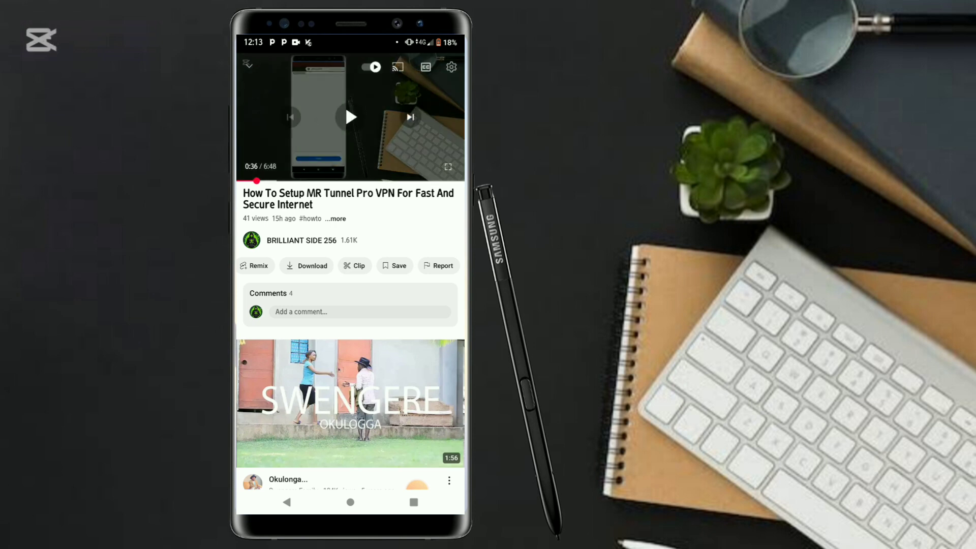
scroll(351, 266, left, 3)
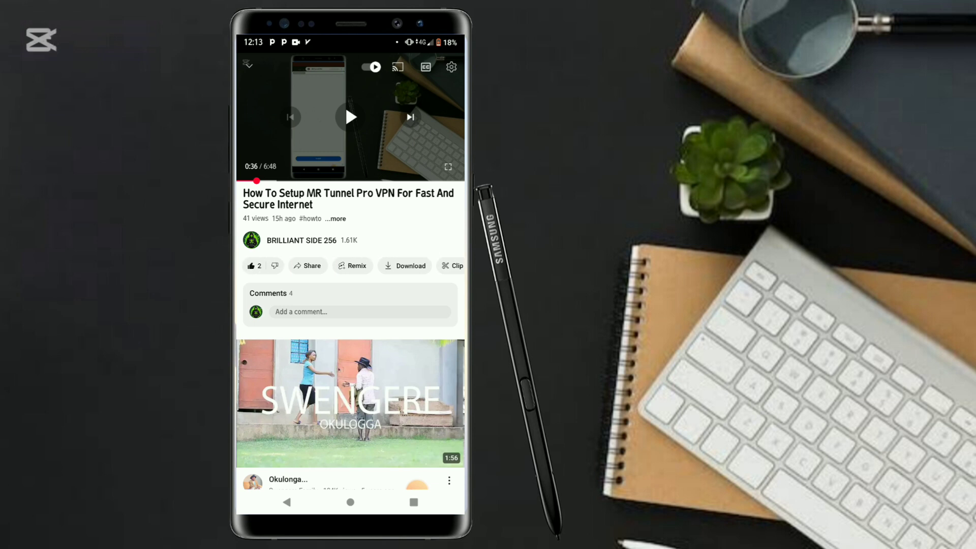